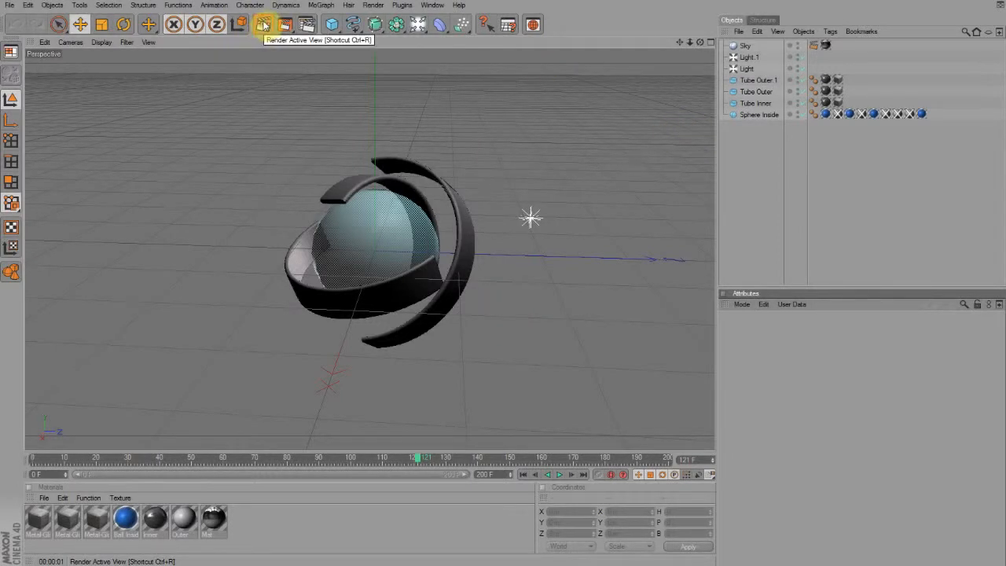
# Render the active view of the finished sphere-and-rings scene and inspect the model from another angle.
pyautogui.click(263, 24)
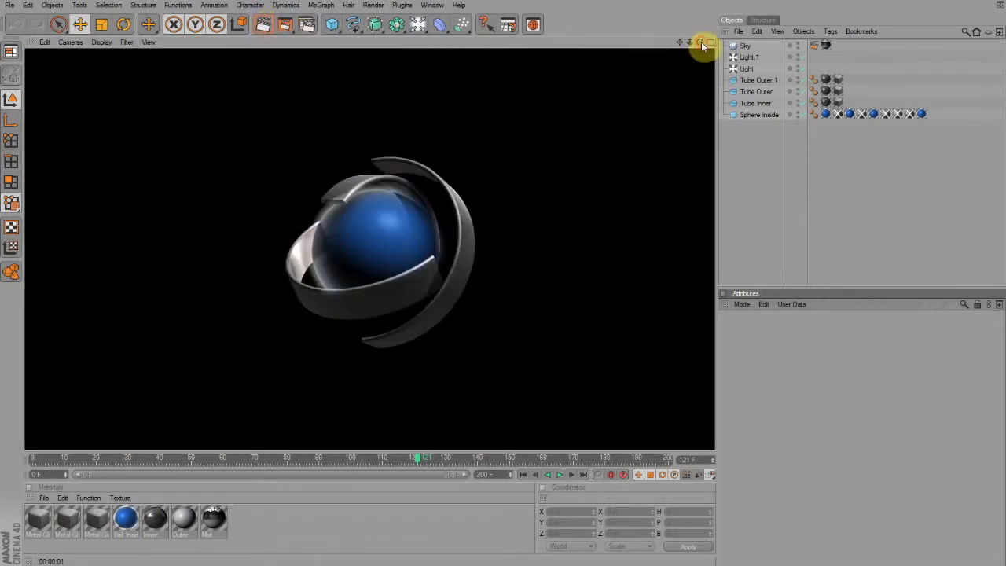
pyautogui.moveTo(702, 45); pyautogui.dragTo(679, 51)
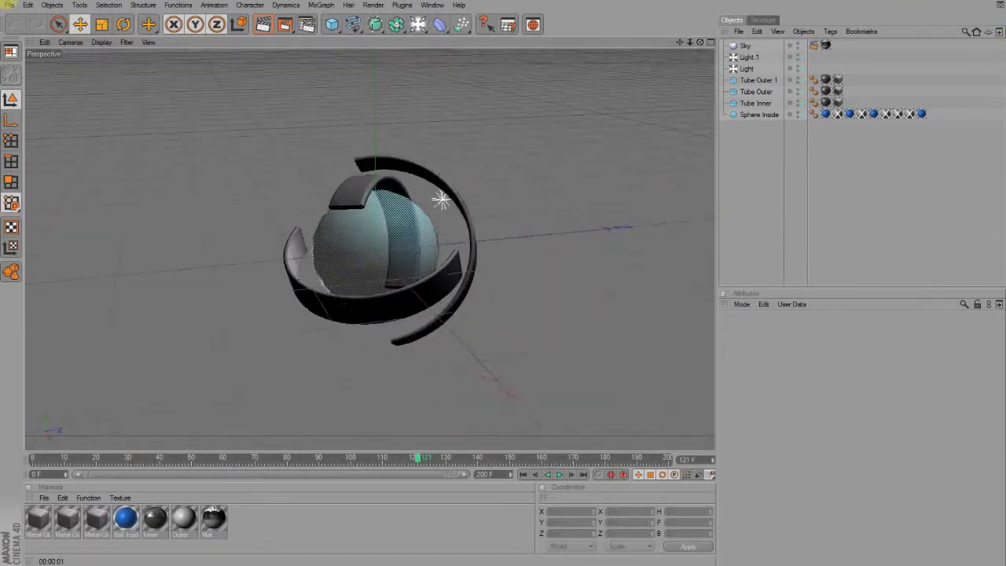
# Create a new empty project for modelling the logo from scratch.
pyautogui.click(10, 5)
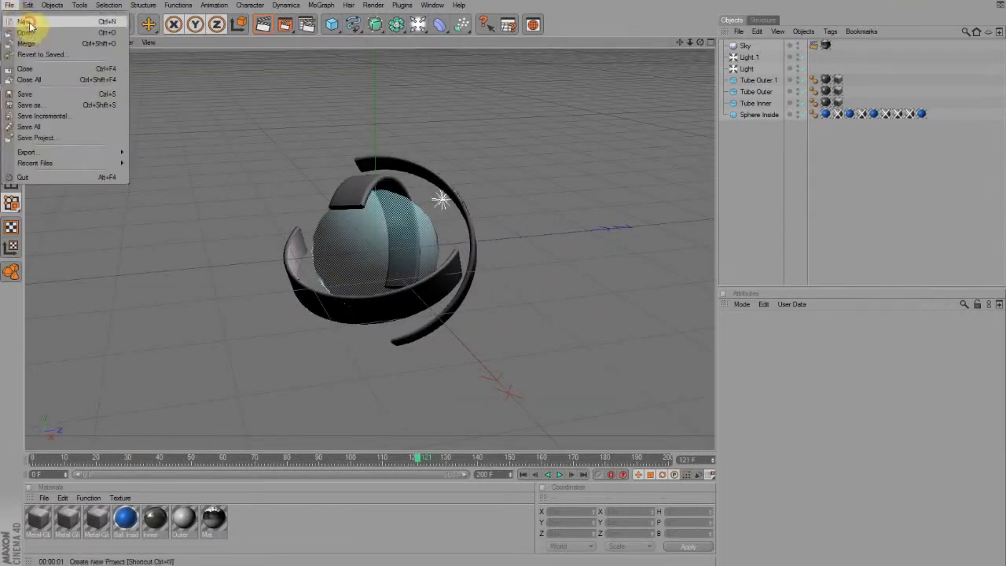
pyautogui.click(26, 22)
pyautogui.keyDown('alt'); pyautogui.moveTo(464, 279); pyautogui.dragTo(504, 275); pyautogui.keyUp('alt')
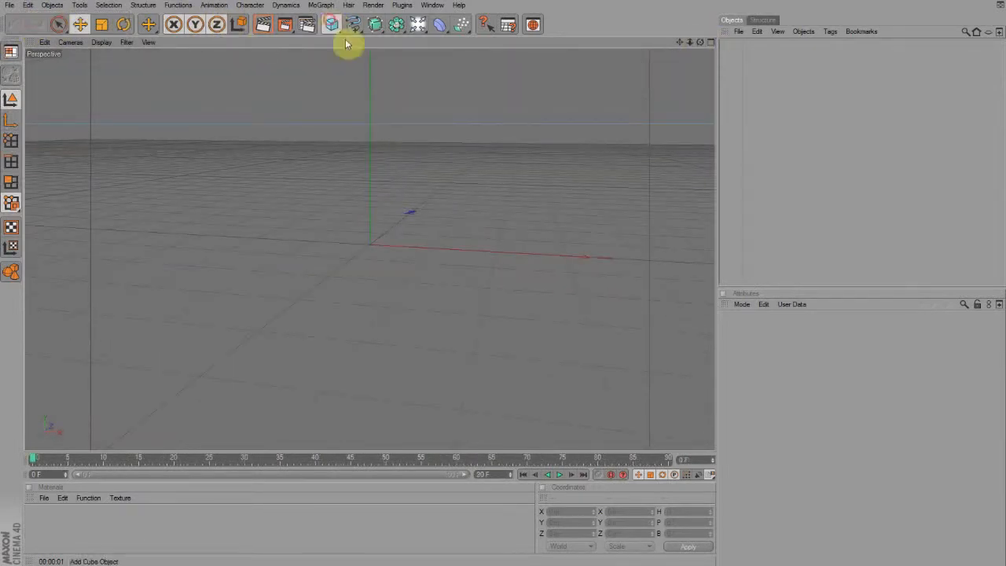
# Add a sphere primitive with a radius of 150 m and 150 segments.
pyautogui.moveTo(332, 25); pyautogui.dragTo(433, 38)
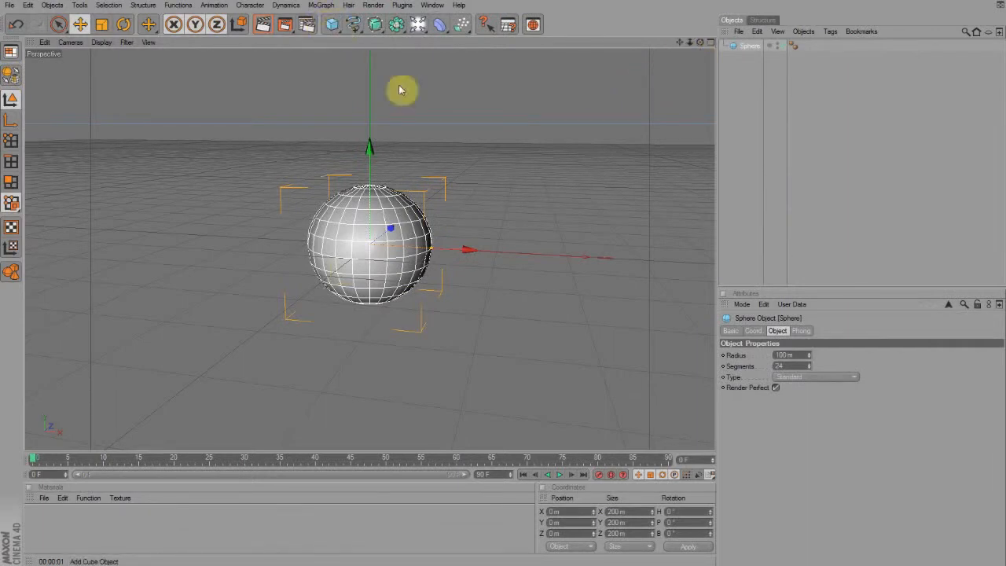
pyautogui.click(785, 356)
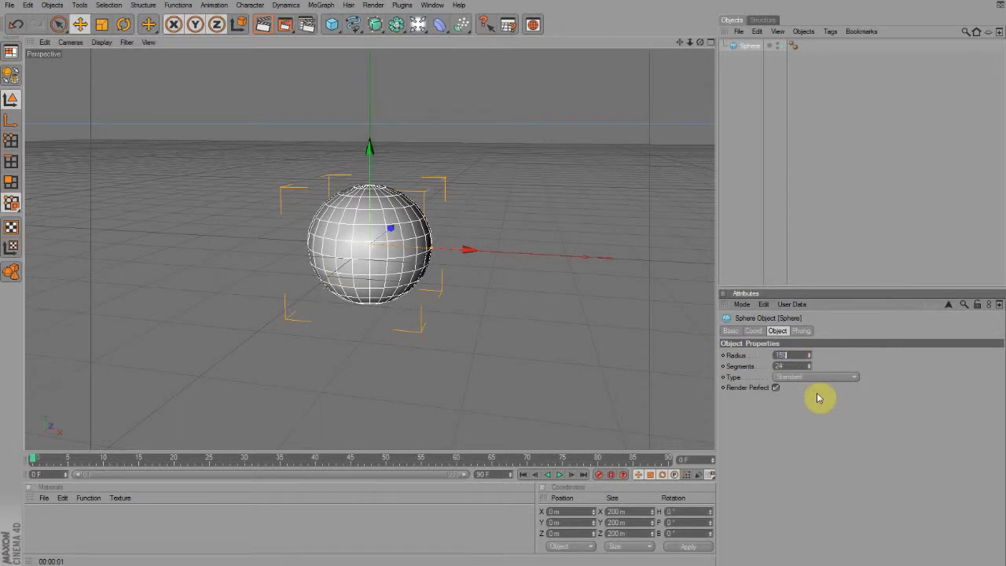
pyautogui.press('Tab')
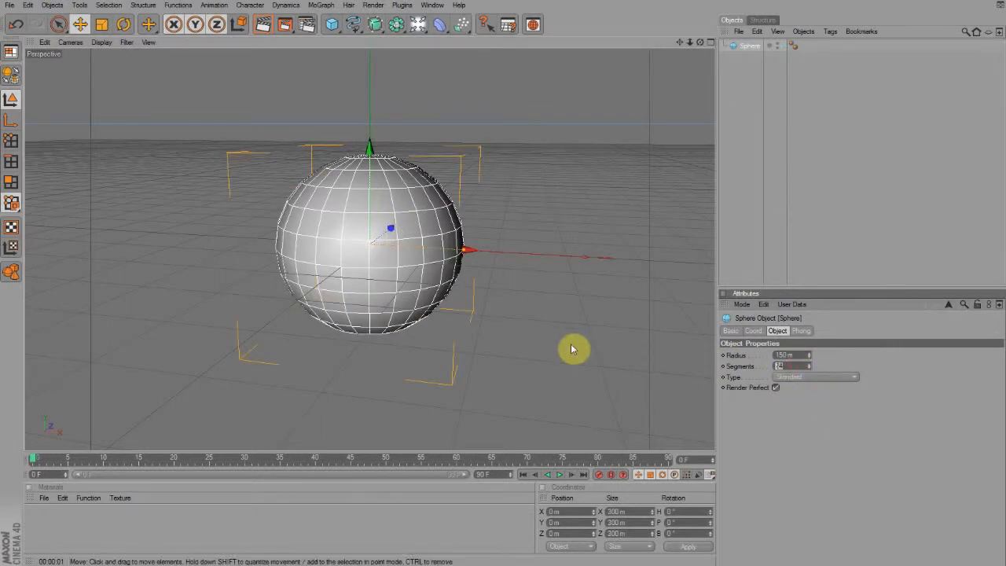
pyautogui.click(854, 412)
pyautogui.click(584, 208)
pyautogui.moveTo(701, 42); pyautogui.dragTo(688, 59)
pyautogui.click(391, 225)
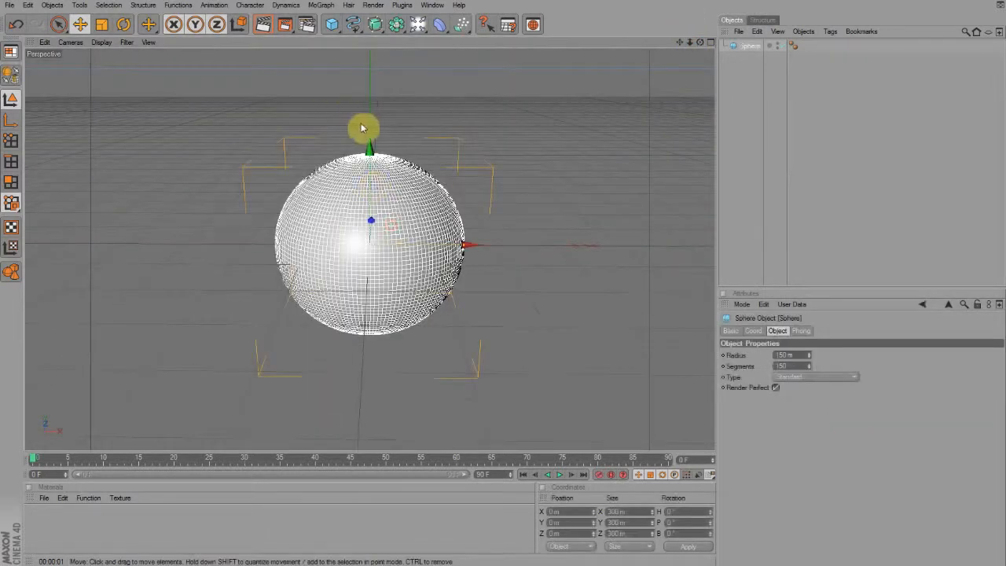
# Raise the sphere along the Y axis until it rests on the ground plane.
pyautogui.moveTo(363, 129); pyautogui.dragTo(365, 55)
pyautogui.scroll(-3, 527, 197)
pyautogui.click(546, 189)
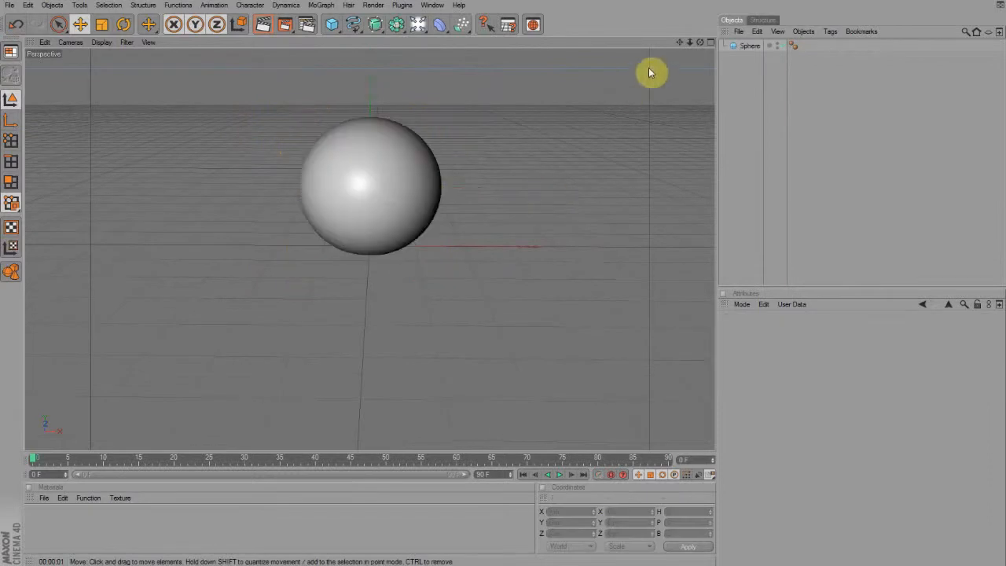
pyautogui.moveTo(700, 42); pyautogui.dragTo(681, 23)
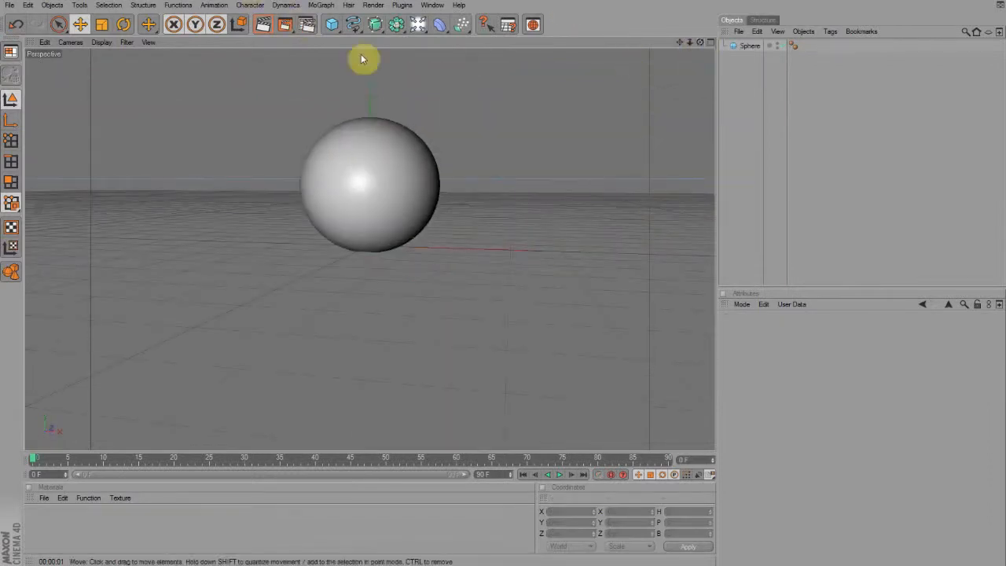
# Add a tube primitive and widen its inner radius to about 180 m to form a thin ring.
pyautogui.click(334, 25)
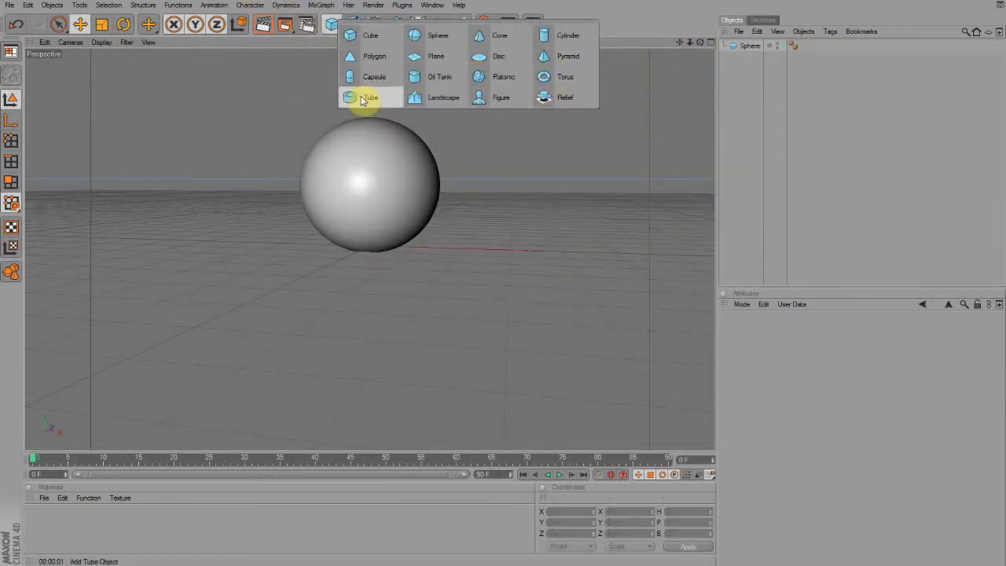
pyautogui.click(362, 100)
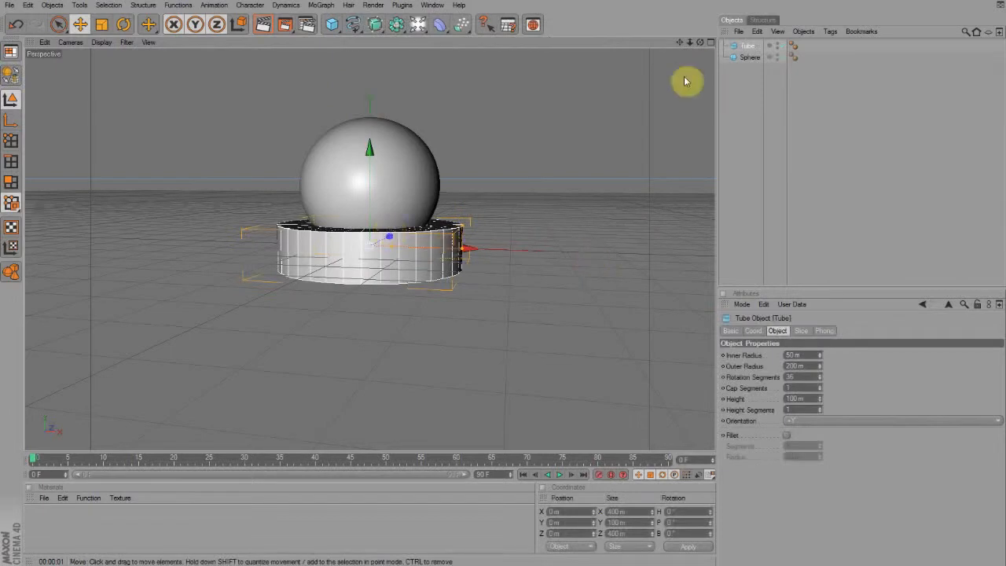
pyautogui.moveTo(701, 43); pyautogui.dragTo(723, 75)
pyautogui.moveTo(392, 244); pyautogui.dragTo(482, 235)
pyautogui.scroll(3, 387, 248)
pyautogui.moveTo(701, 45); pyautogui.dragTo(695, 48)
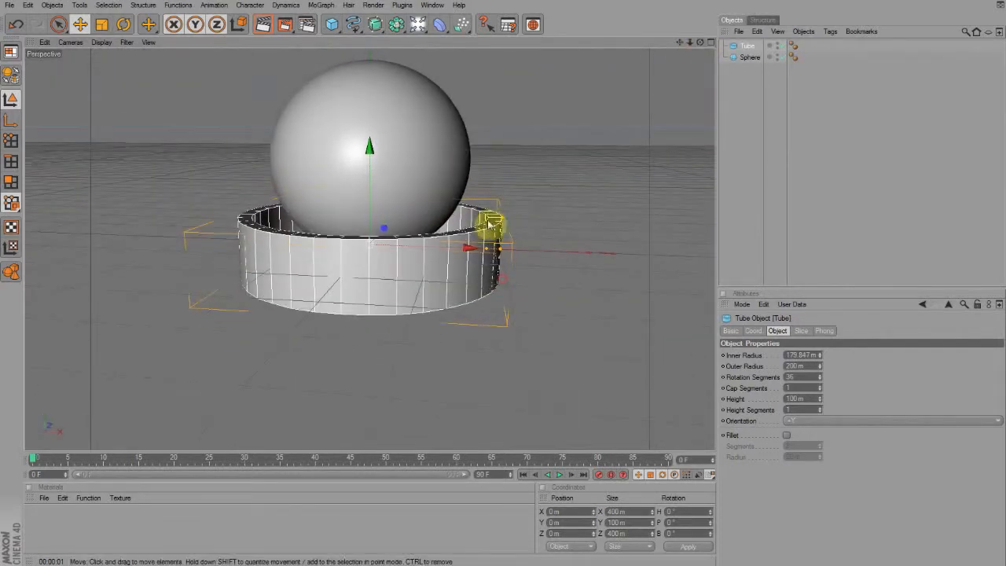
# Reduce the tube's height to about 25.7 m.
pyautogui.moveTo(499, 218); pyautogui.dragTo(497, 241)
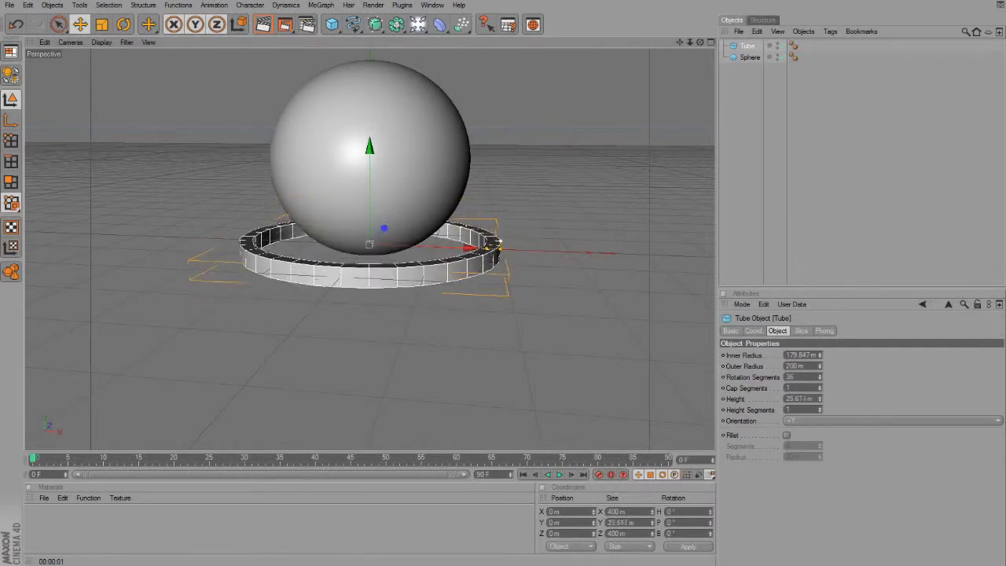
pyautogui.click(554, 226)
pyautogui.moveTo(701, 45); pyautogui.dragTo(683, 50)
pyautogui.scroll(-4, 466, 280)
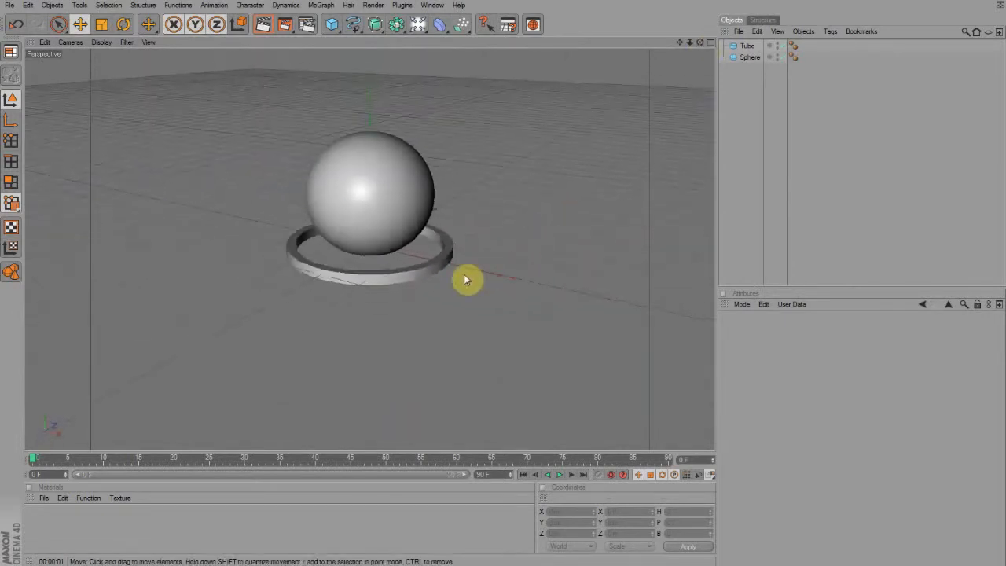
# Enable the fillet on the tube to round its edges.
pyautogui.click(426, 271)
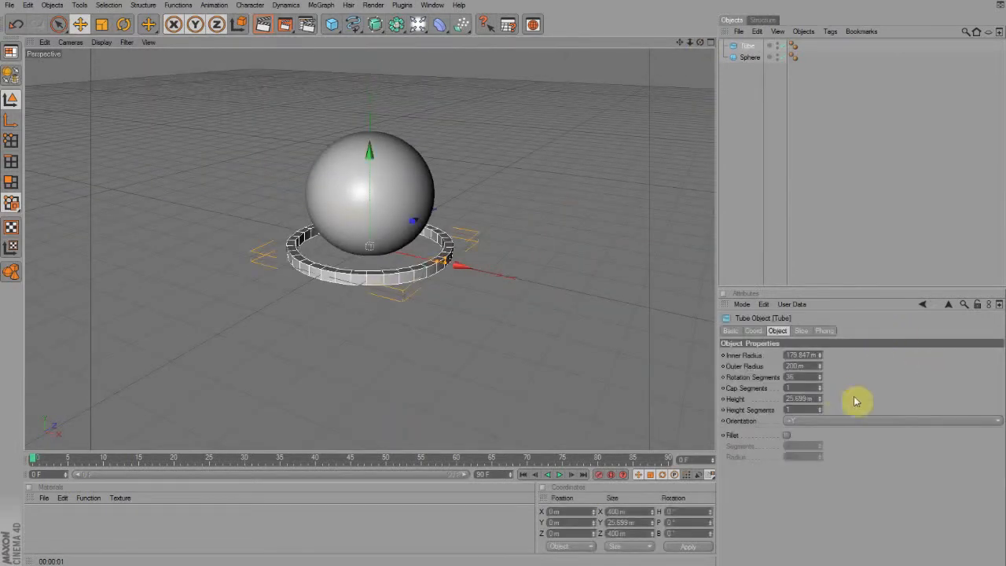
pyautogui.click(787, 435)
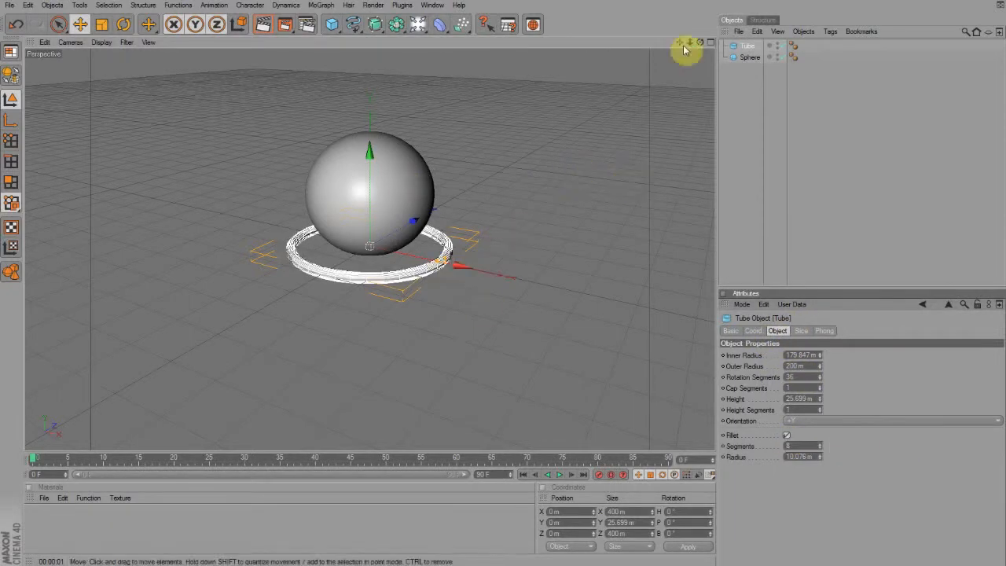
pyautogui.moveTo(701, 41); pyautogui.dragTo(705, 69)
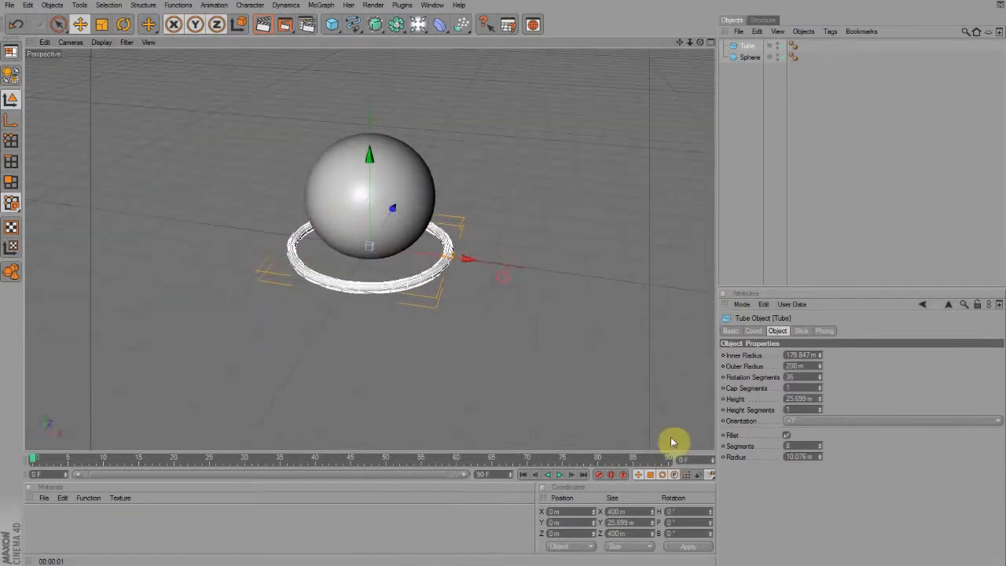
# Enable slicing on the tube from 0° to 180° to make it a half ring.
pyautogui.click(801, 331)
pyautogui.click(768, 355)
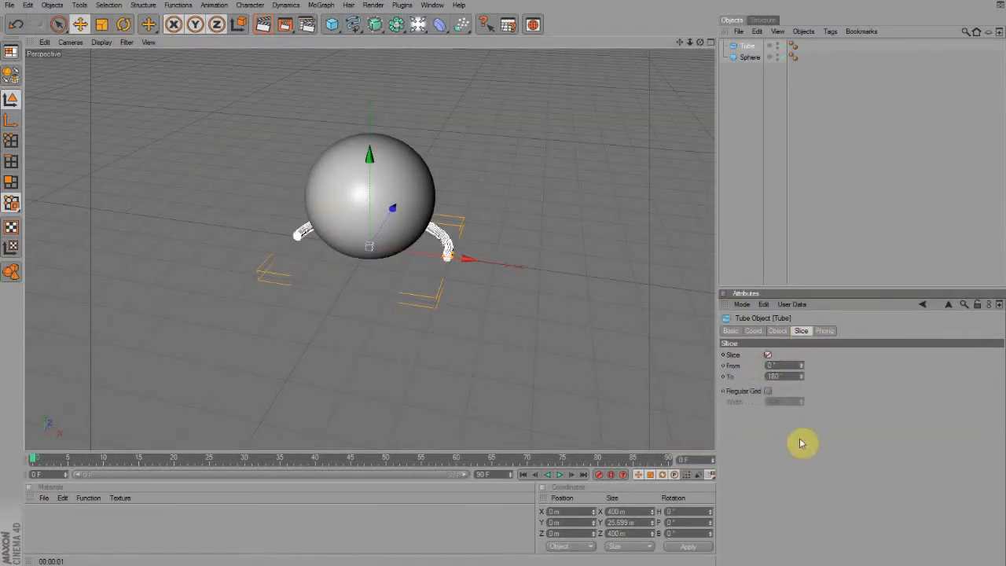
pyautogui.click(724, 67)
pyautogui.moveTo(699, 43); pyautogui.dragTo(692, 95)
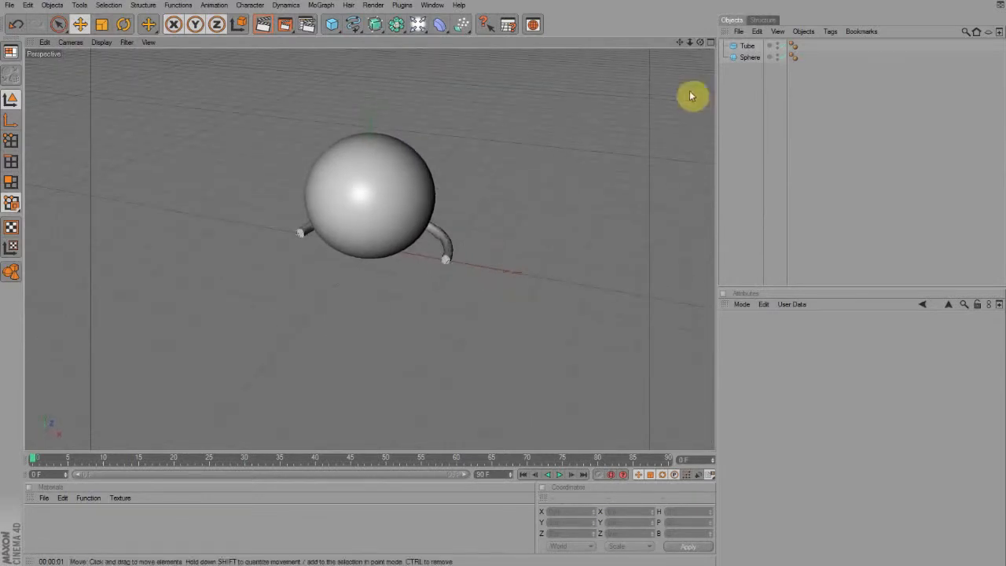
pyautogui.click(445, 253)
pyautogui.press('r')
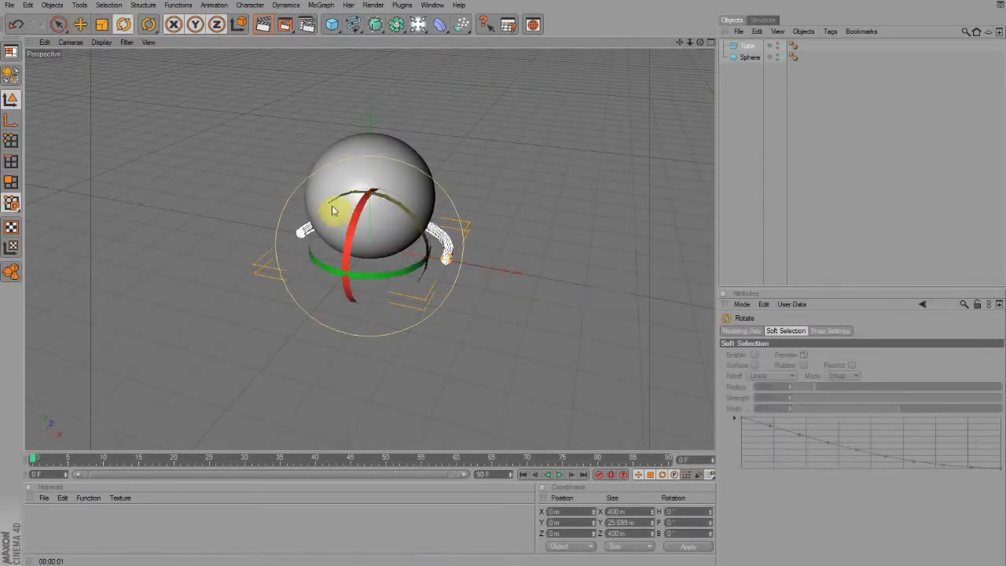
pyautogui.moveTo(358, 220)
pyautogui.mouseDown()
pyautogui.moveTo(331, 393)
pyautogui.moveTo(339, 312)
pyautogui.moveTo(321, 333)
pyautogui.moveTo(325, 406)
pyautogui.moveTo(360, 213)
pyautogui.moveTo(357, 223)
pyautogui.mouseUp()
pyautogui.click(553, 214)
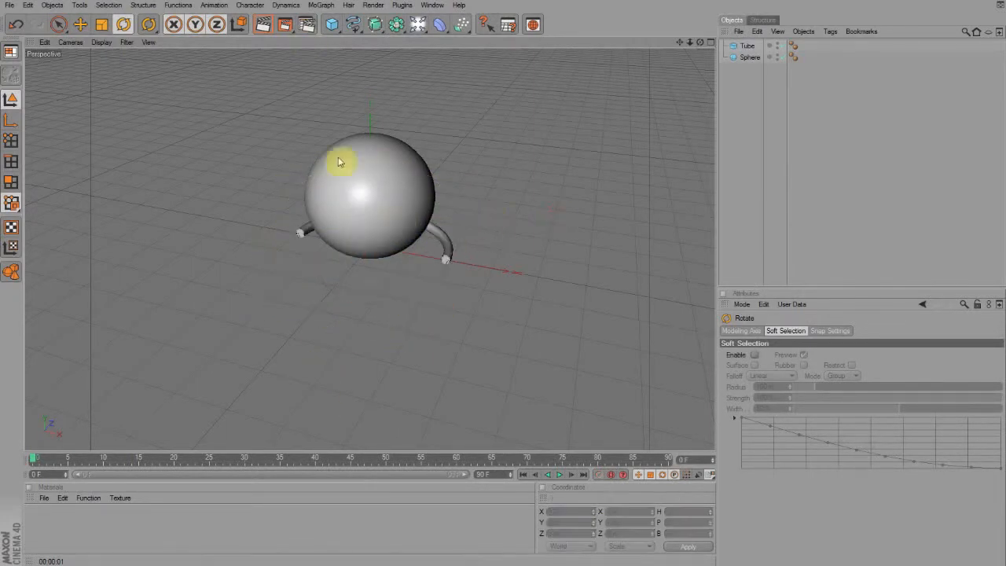
# Raise the half-ring tube along the Y axis to about 134 m, level with the sphere's centre.
pyautogui.click(446, 254)
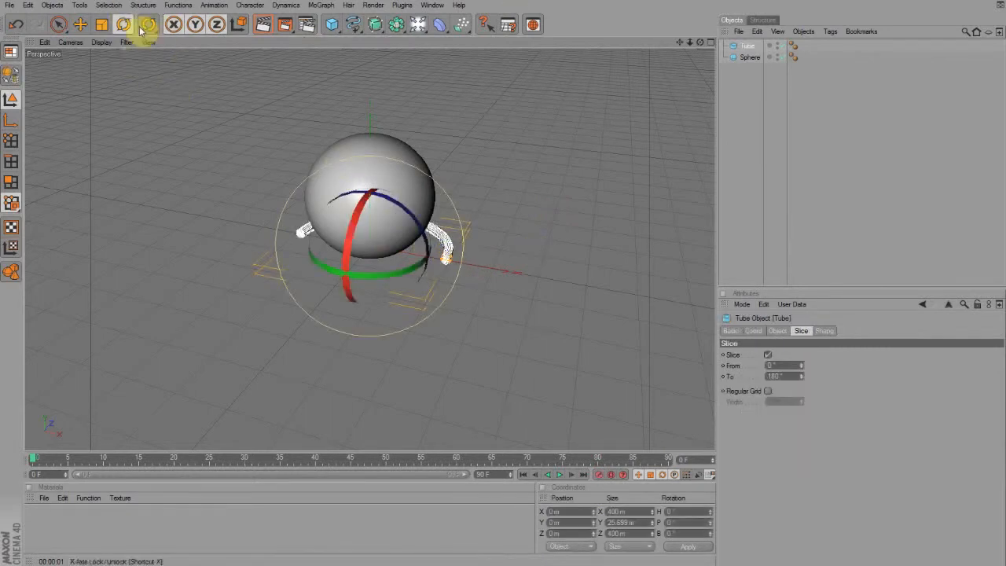
pyautogui.click(81, 24)
pyautogui.moveTo(374, 248); pyautogui.dragTo(374, 206)
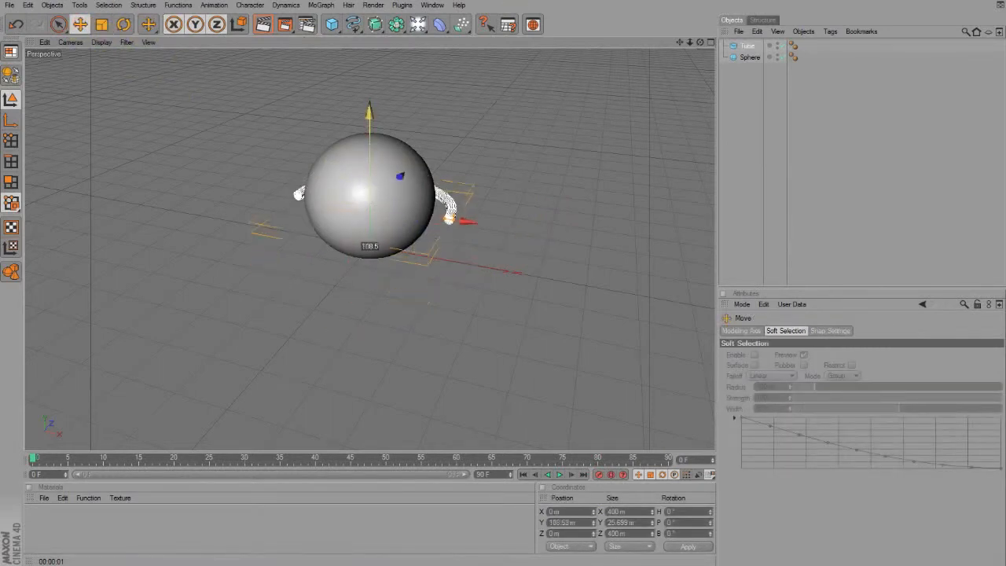
pyautogui.moveTo(700, 42); pyautogui.dragTo(735, 13)
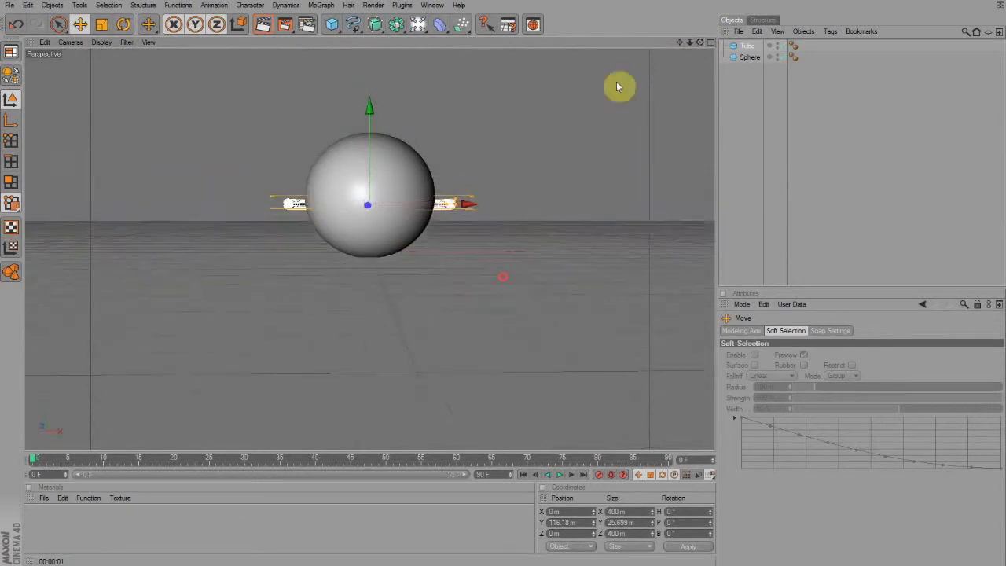
pyautogui.moveTo(375, 175); pyautogui.dragTo(375, 169)
pyautogui.click(514, 157)
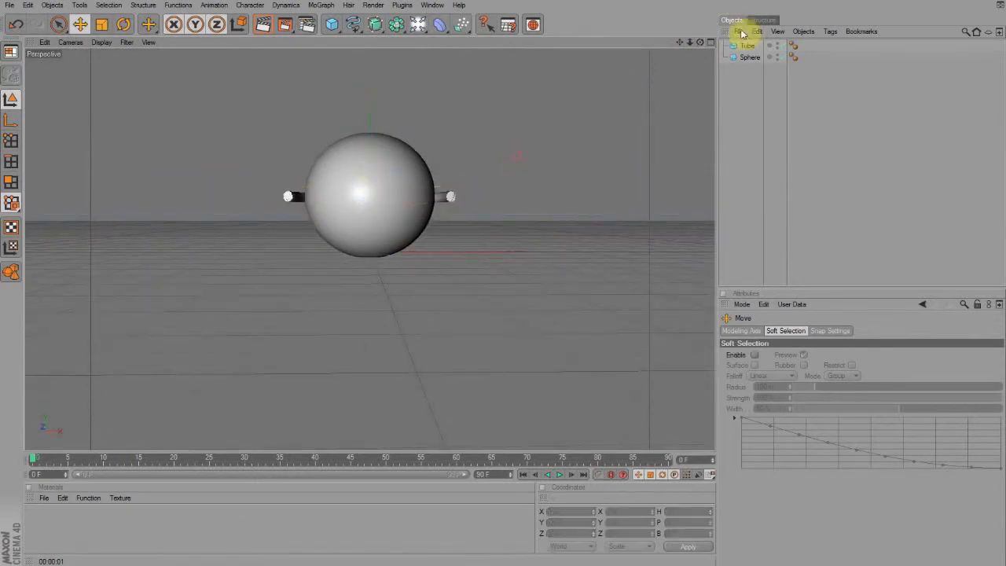
# Rotate the half-ring tube to a pitch of about -296° so it arches over the sphere.
pyautogui.moveTo(700, 41); pyautogui.dragTo(673, 90)
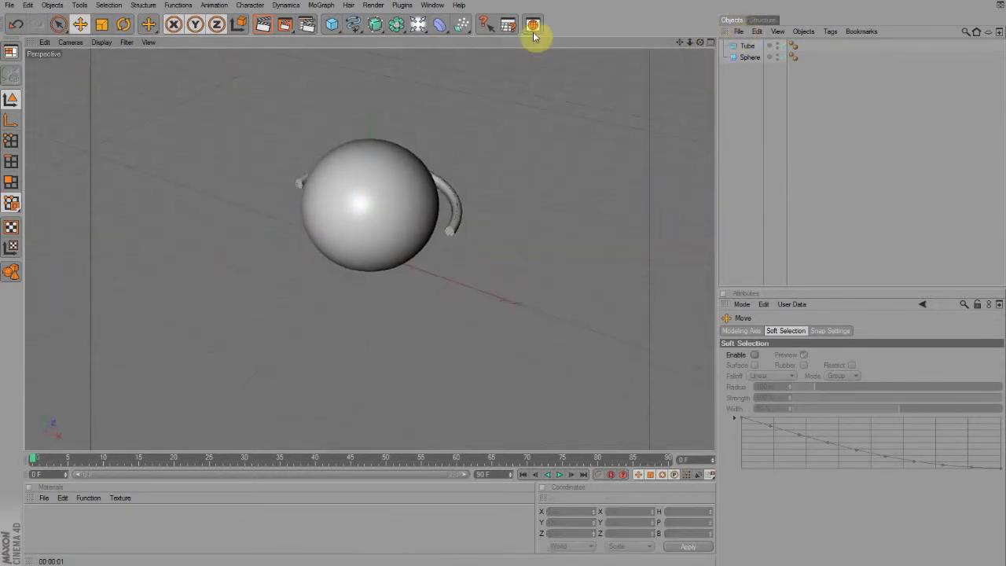
pyautogui.click(453, 207)
pyautogui.press('r')
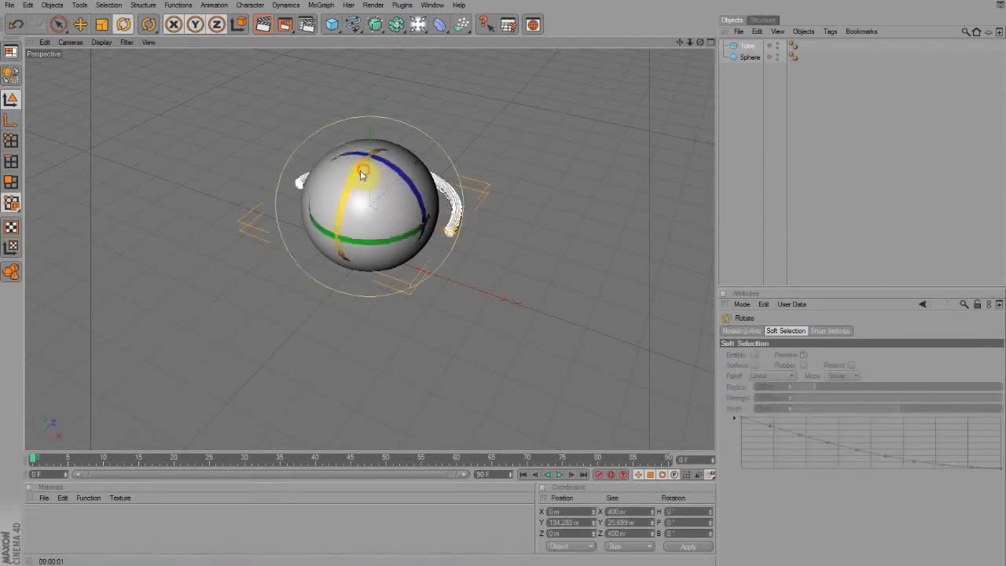
pyautogui.moveTo(340, 228)
pyautogui.mouseDown()
pyautogui.moveTo(309, 335)
pyautogui.moveTo(557, 165)
pyautogui.moveTo(479, 224)
pyautogui.moveTo(359, 40)
pyautogui.moveTo(334, 295)
pyautogui.moveTo(290, 254)
pyautogui.moveTo(337, 191)
pyautogui.moveTo(340, 217)
pyautogui.mouseUp()
# Duplicate the half-ring tube twice in the object list.
pyautogui.click(747, 45)
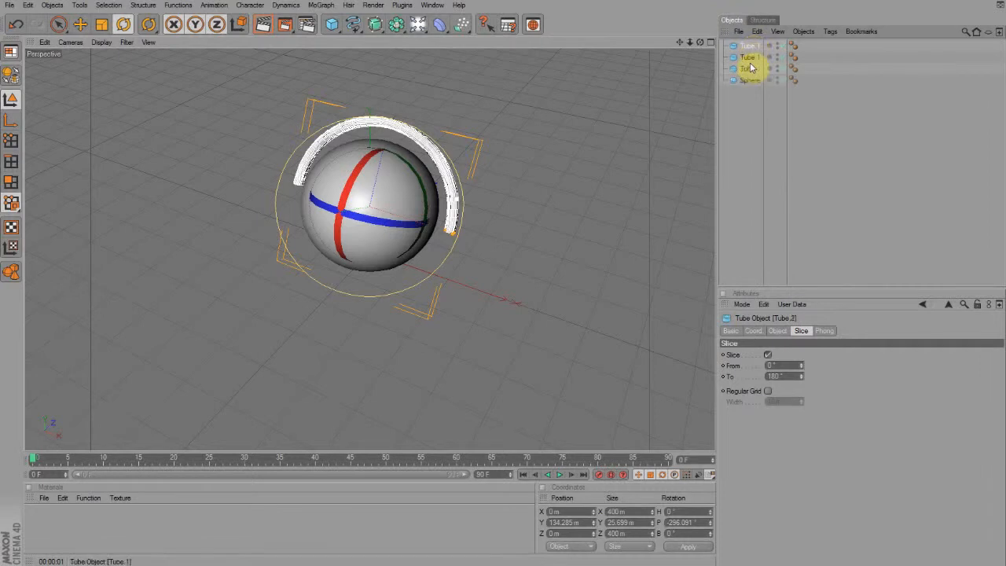
pyautogui.click(750, 117)
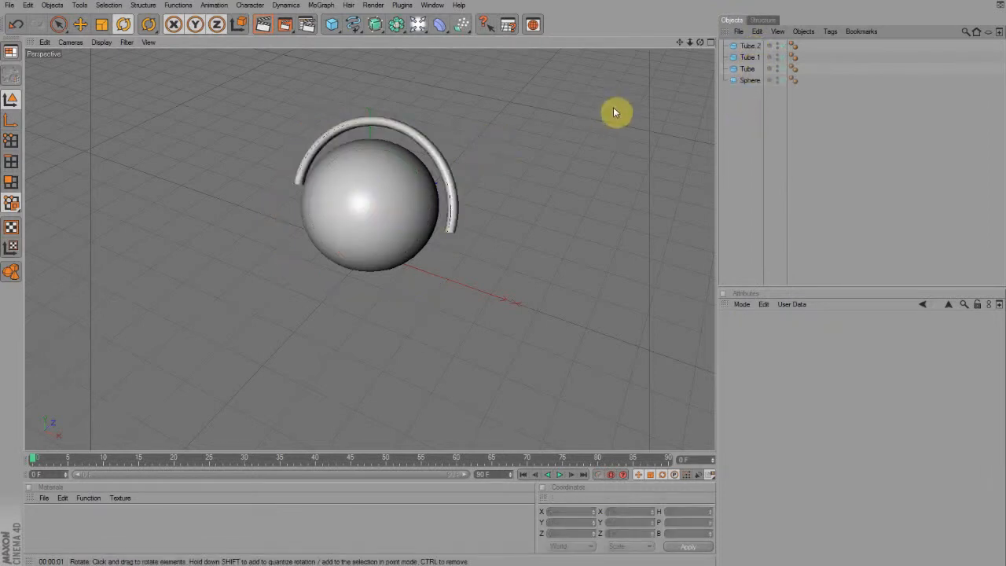
# Rename the first tube copy, Tube.1, as Tube Middle.
pyautogui.click(747, 59)
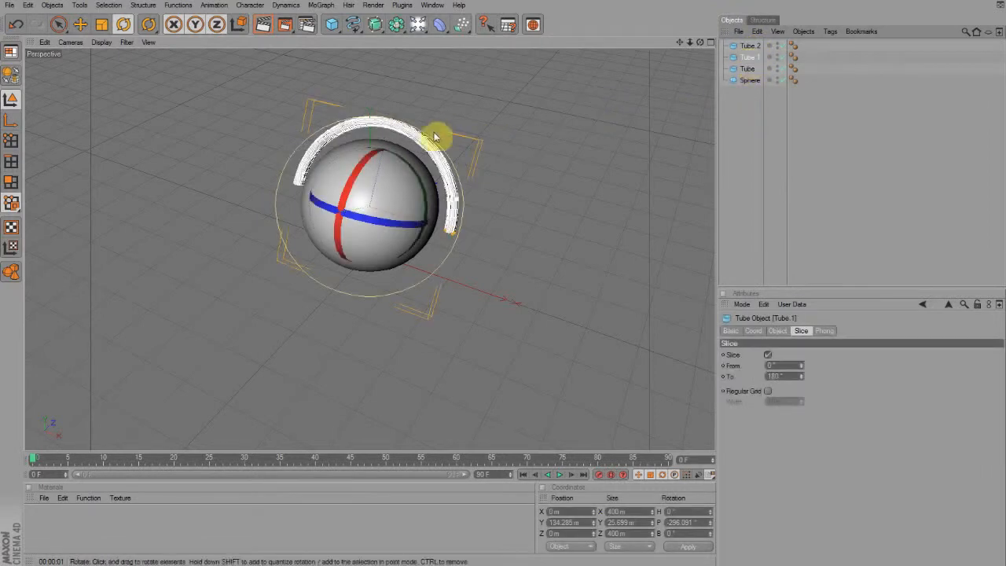
pyautogui.doubleClick(749, 57)
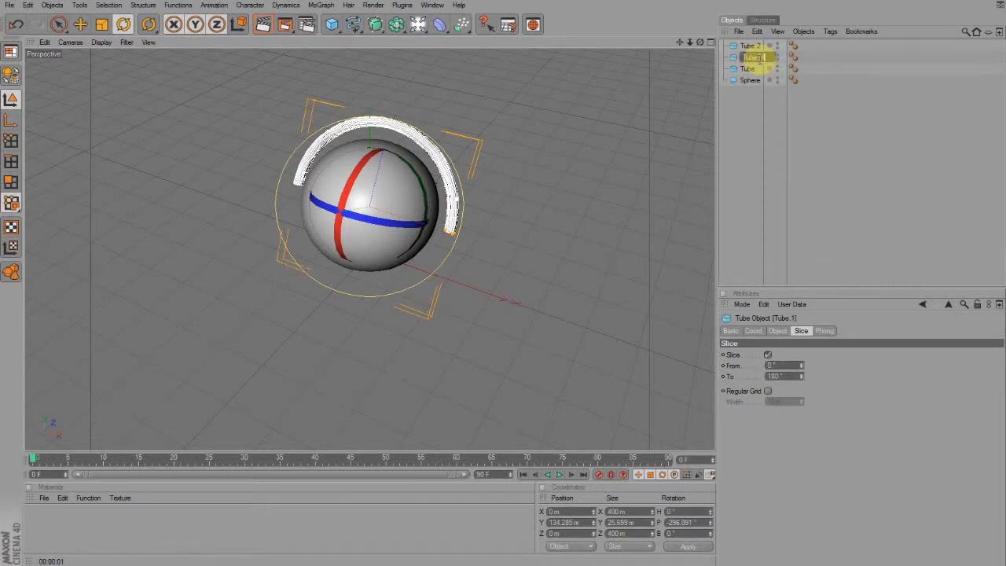
pyautogui.press('Return')
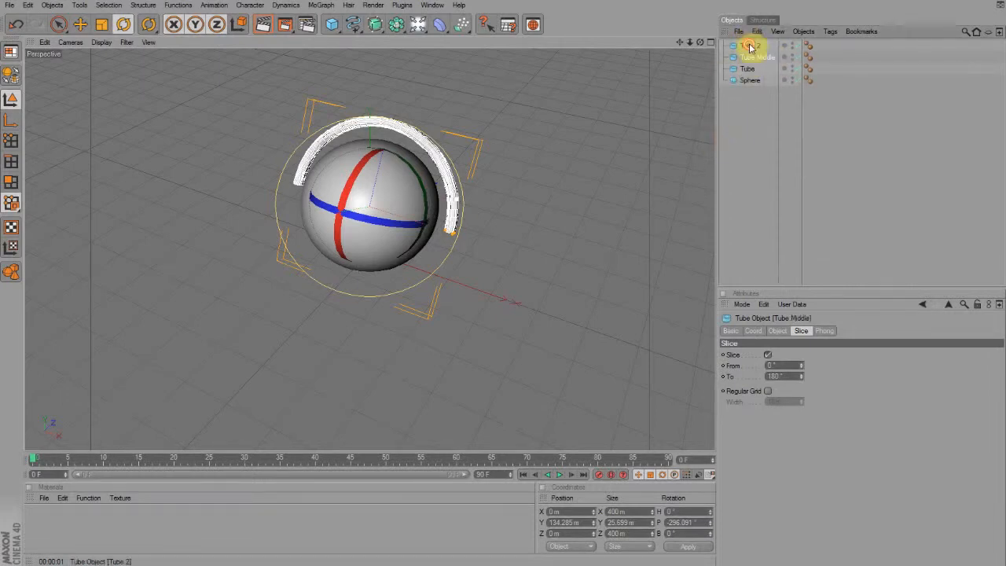
# Rename the second tube copy, Tube.2, as Tube Outer.
pyautogui.doubleClick(750, 46)
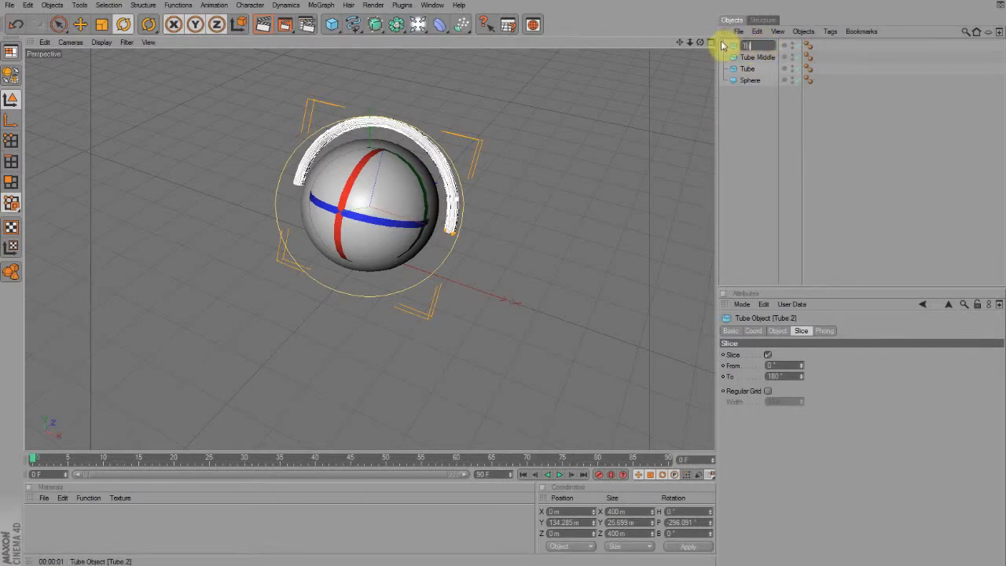
pyautogui.write('Tube Outer')
pyautogui.click(755, 104)
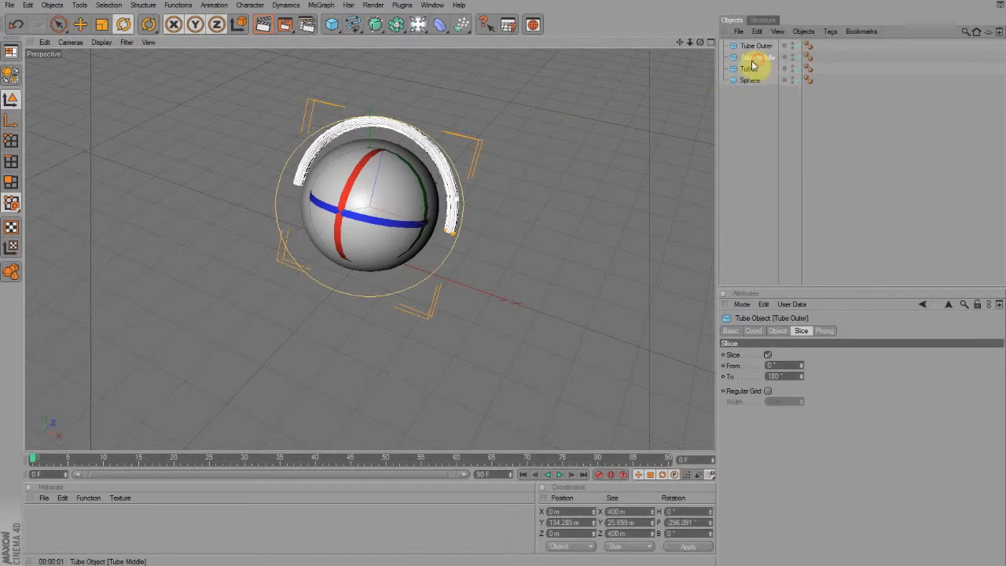
# Enlarge the Tube Middle half ring outward to about 490 m across so it clears the inner tube.
pyautogui.click(752, 59)
pyautogui.moveTo(700, 42)
pyautogui.mouseDown()
pyautogui.moveTo(510, 217)
pyautogui.moveTo(526, 234)
pyautogui.moveTo(547, 233)
pyautogui.mouseUp()
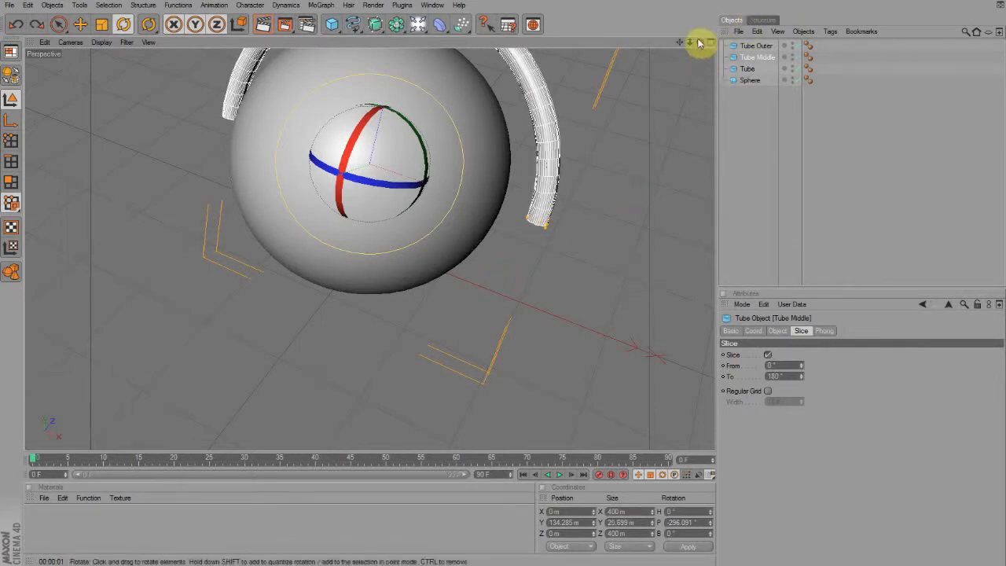
pyautogui.moveTo(700, 41); pyautogui.dragTo(536, 170)
pyautogui.hotkey('ctrl', 'z')
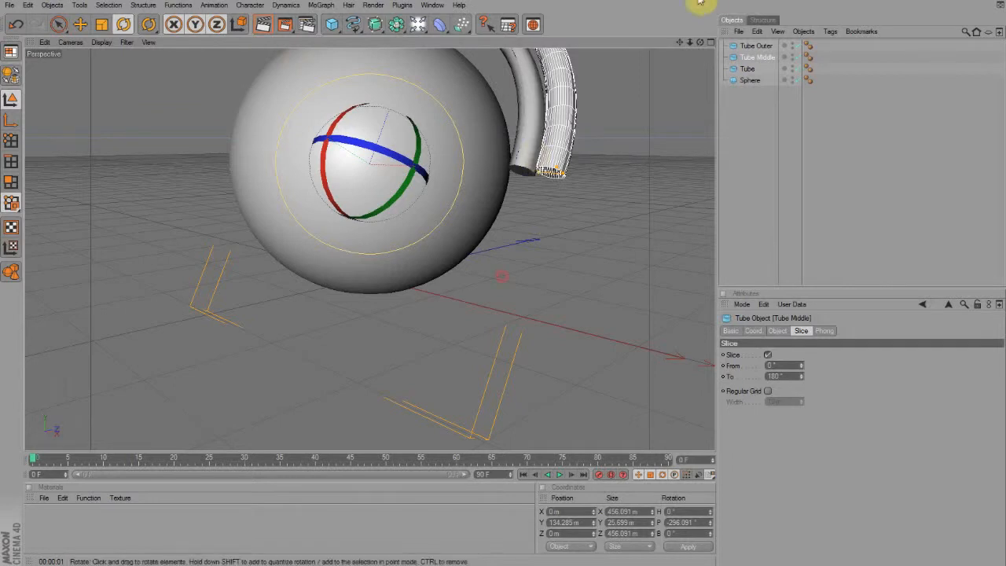
pyautogui.moveTo(700, 42); pyautogui.dragTo(590, 60)
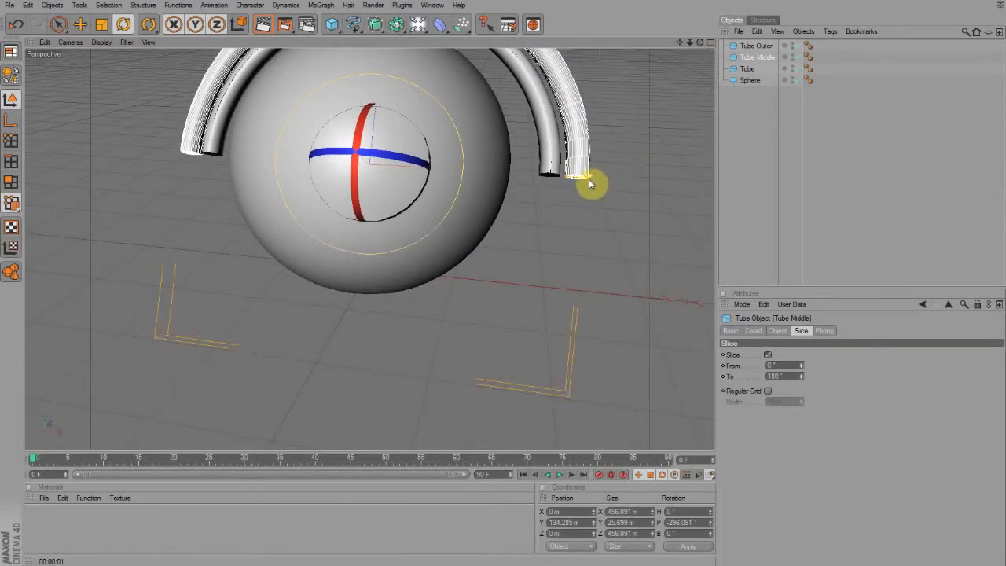
pyautogui.moveTo(589, 180)
pyautogui.mouseDown()
pyautogui.moveTo(620, 182)
pyautogui.moveTo(585, 181)
pyautogui.moveTo(607, 179)
pyautogui.mouseUp()
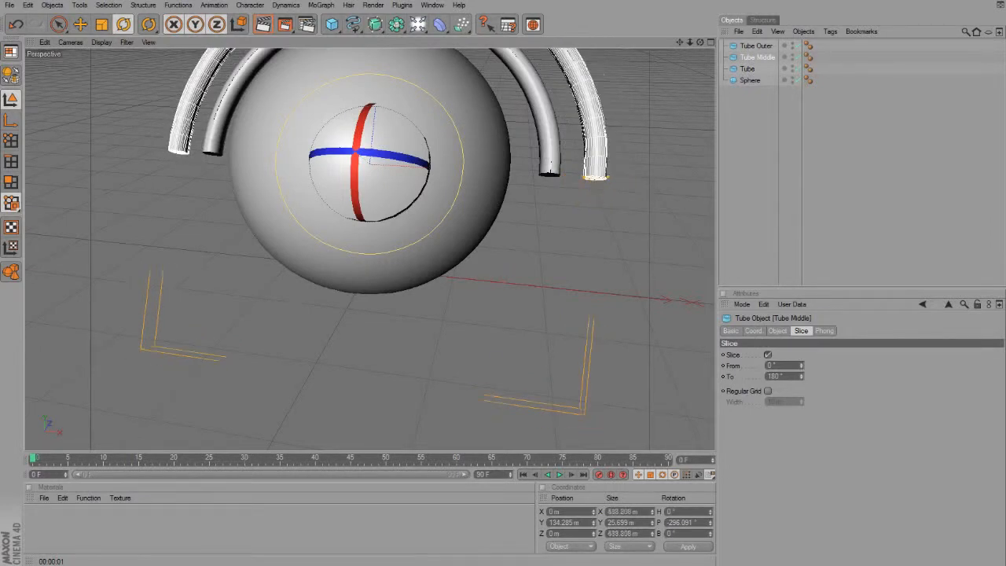
pyautogui.click(658, 162)
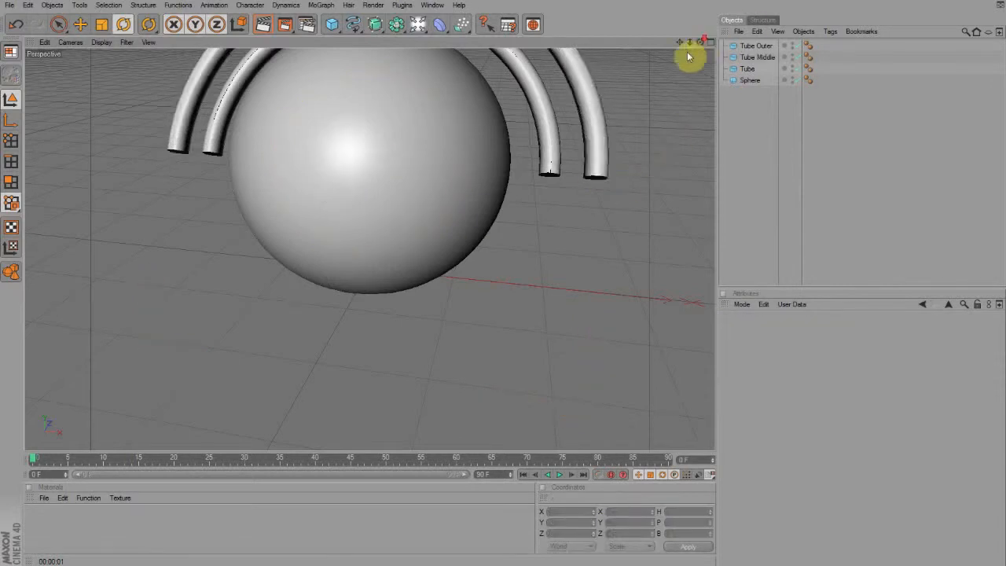
# Rotate the Tube Middle half ring so it tilts down and wraps diagonally around the sphere's side.
pyautogui.scroll(-7, 662, 79)
pyautogui.moveTo(700, 42); pyautogui.dragTo(652, 44)
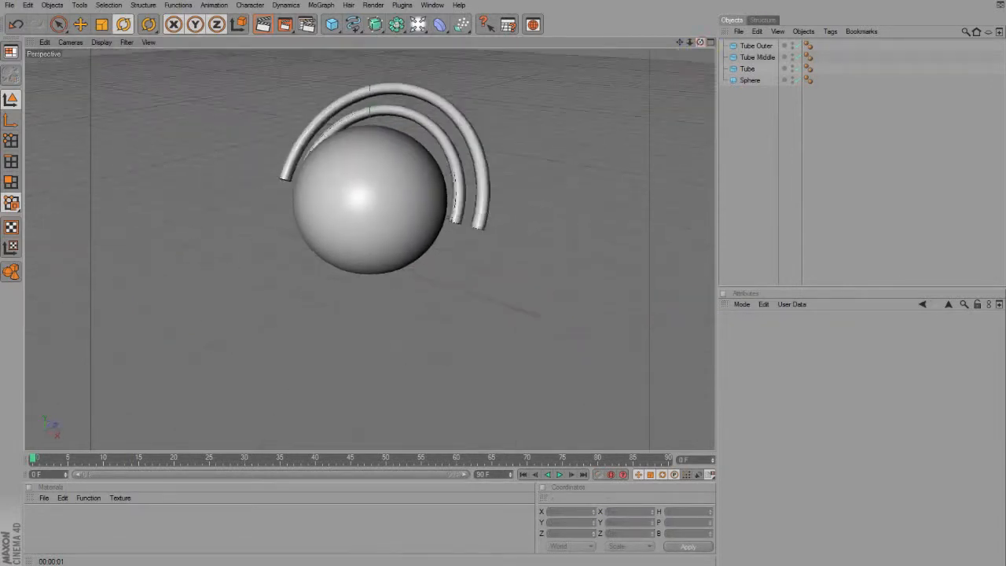
pyautogui.click(473, 143)
pyautogui.press('r')
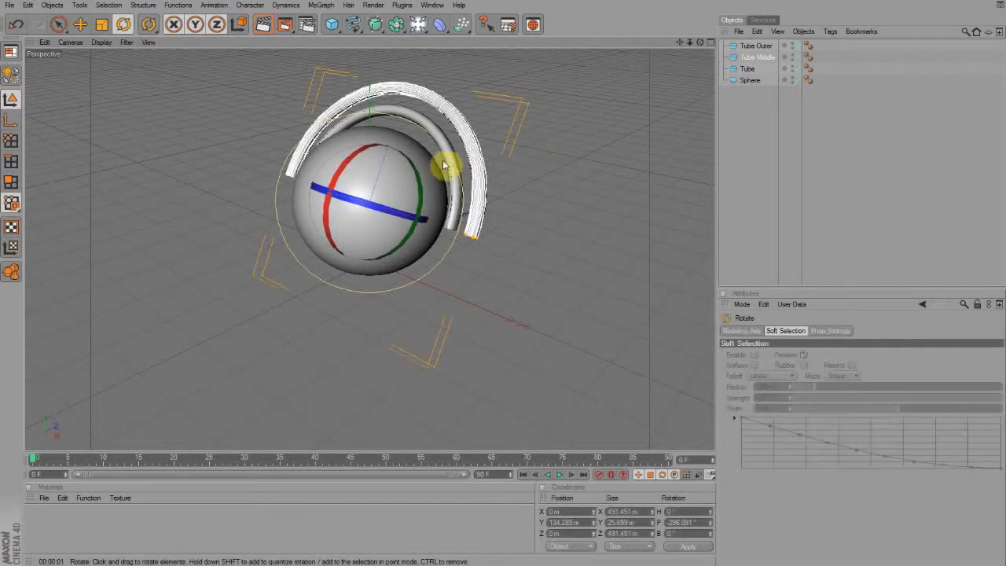
pyautogui.moveTo(355, 162); pyautogui.dragTo(427, 254)
pyautogui.click(579, 185)
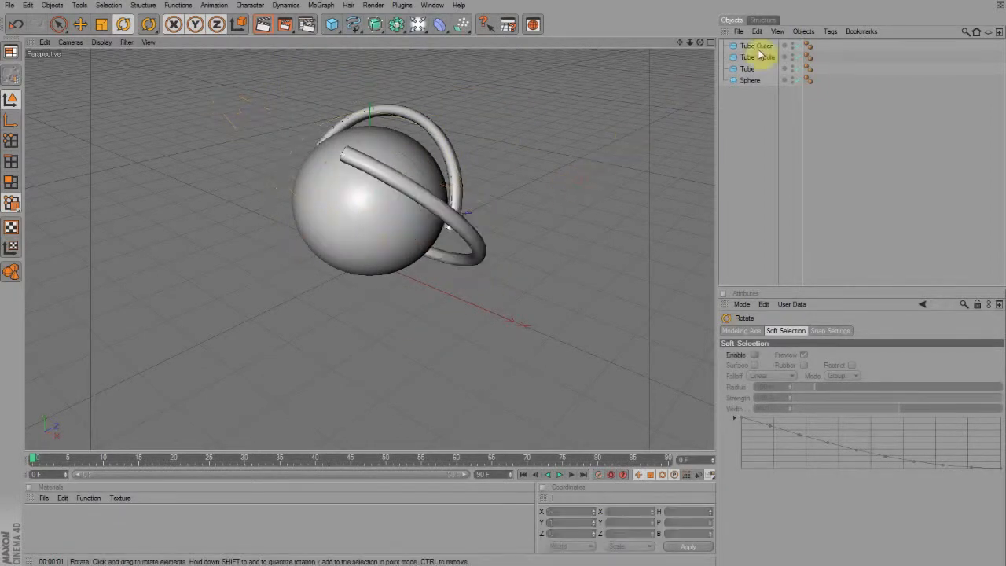
# Enlarge the Tube Outer half ring to about 583 m across so it sits outside the other rings.
pyautogui.click(757, 46)
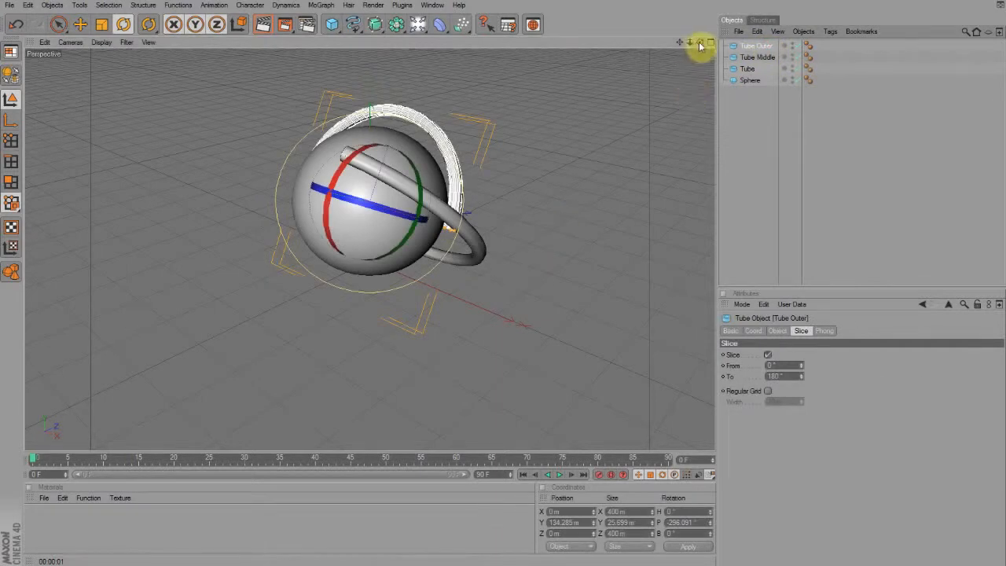
pyautogui.moveTo(701, 42); pyautogui.dragTo(711, 22)
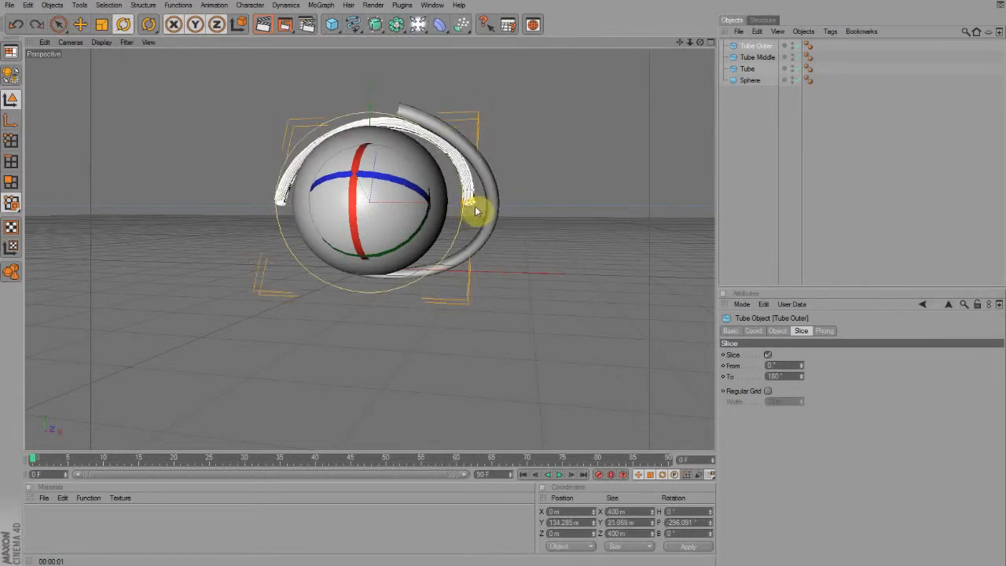
pyautogui.moveTo(475, 210); pyautogui.dragTo(533, 204)
pyautogui.click(613, 186)
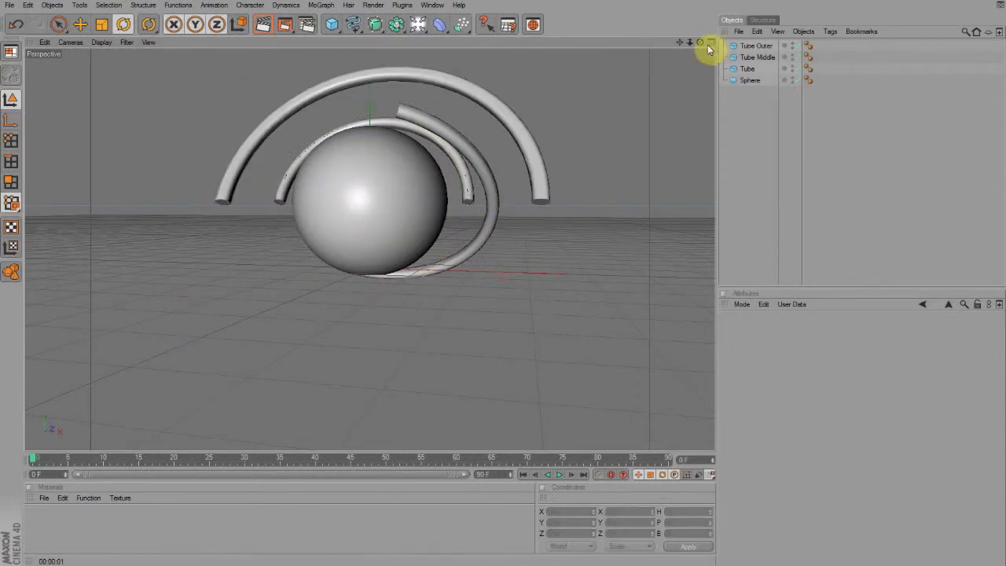
pyautogui.moveTo(701, 42); pyautogui.dragTo(509, 249)
pyautogui.click(548, 199)
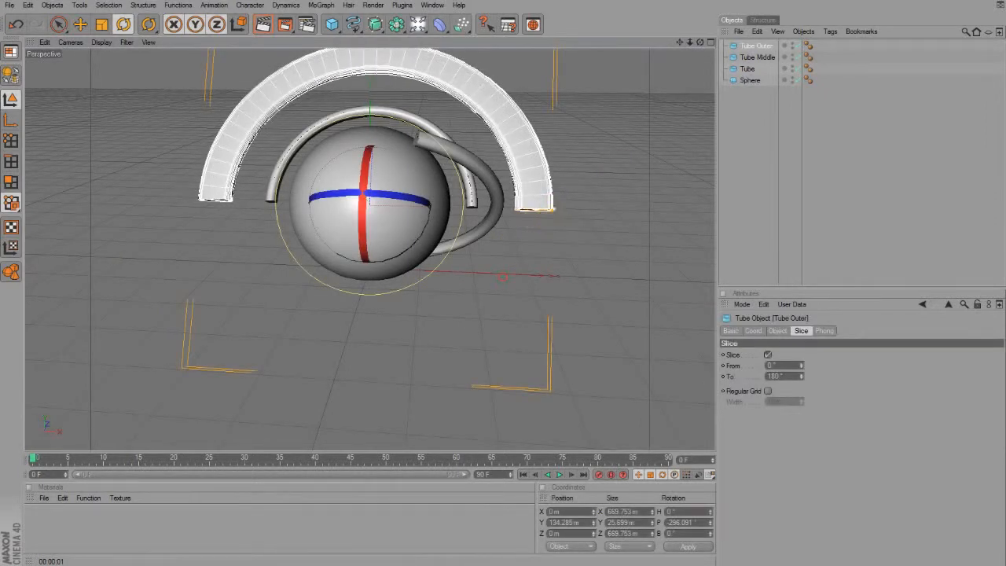
pyautogui.moveTo(553, 216); pyautogui.dragTo(529, 216)
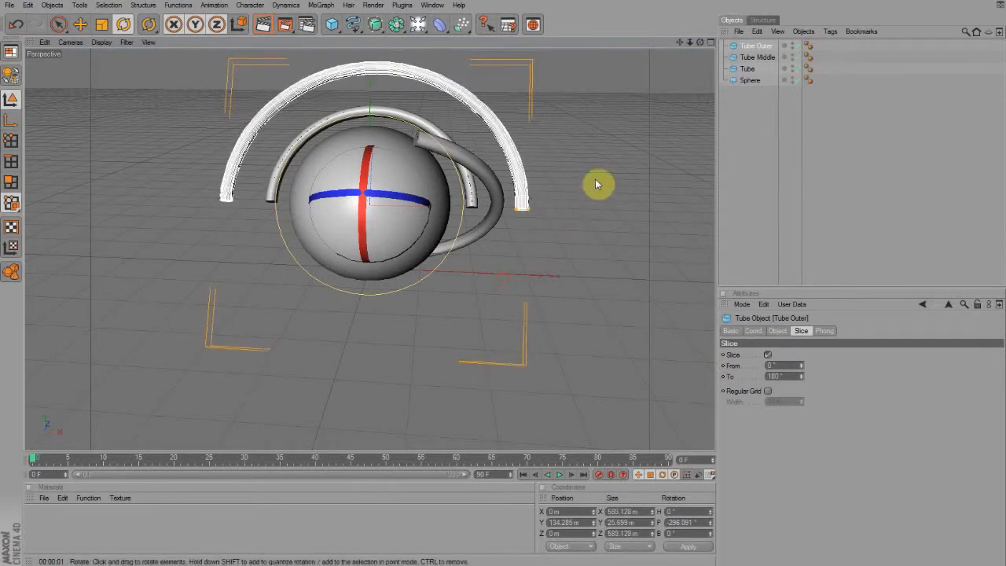
# Rotate the Tube Outer half ring to about H -56°, P -177°, B 25° so it lies nearly flat around the sphere.
pyautogui.moveTo(372, 155); pyautogui.dragTo(395, 184)
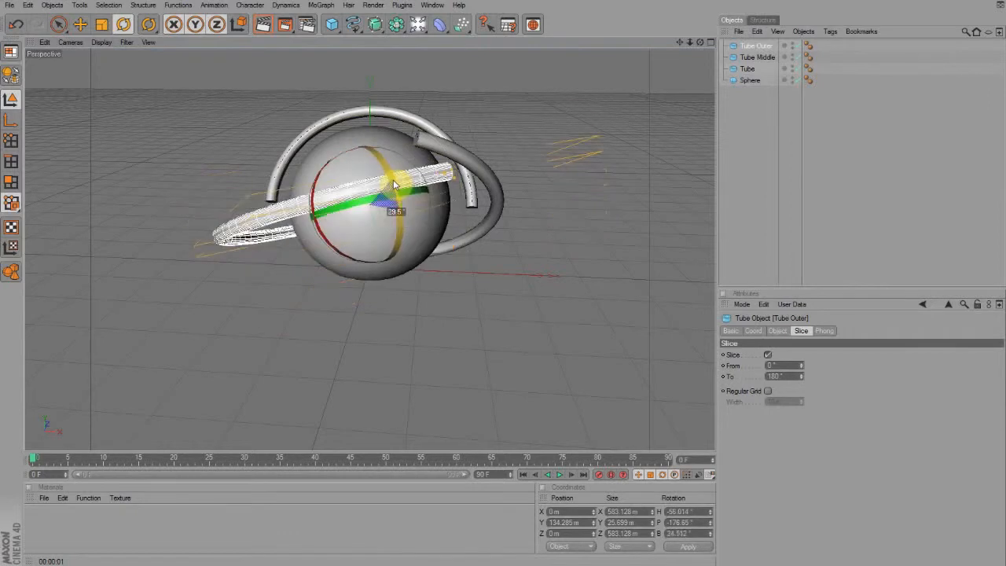
pyautogui.click(641, 99)
# Rotate the innermost half ring, Tube, to about H 60°, P -314°, B -51°.
pyautogui.moveTo(700, 43); pyautogui.dragTo(445, 122)
pyautogui.click(428, 126)
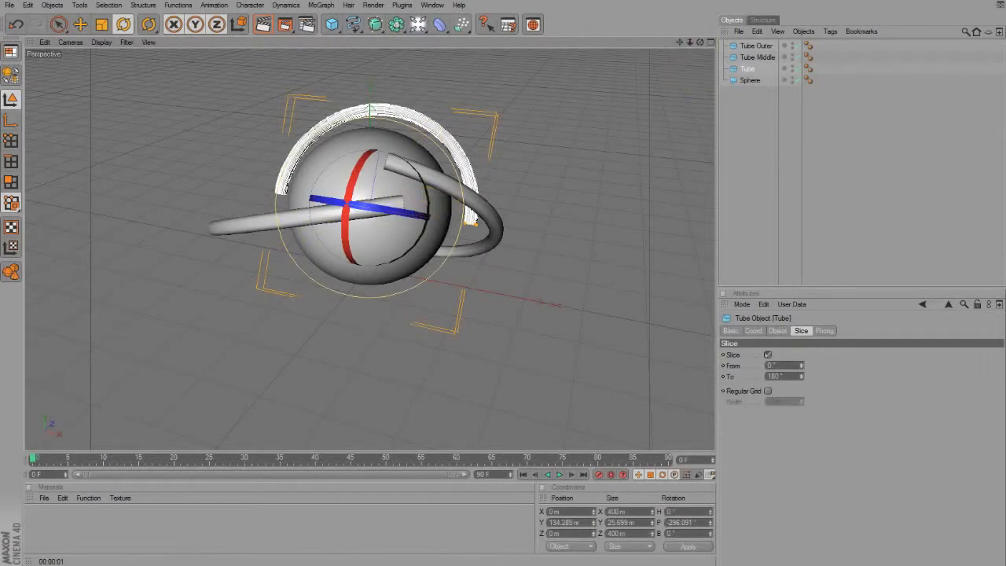
pyautogui.moveTo(700, 42); pyautogui.dragTo(699, 47)
pyautogui.moveTo(418, 217); pyautogui.dragTo(413, 176)
# Extend the timeline to 200 frames and key Tube's rotation at frame 0 and, turned to about H 132°, P -375°, B -191°, at frame 40.
pyautogui.moveTo(701, 42); pyautogui.dragTo(578, 405)
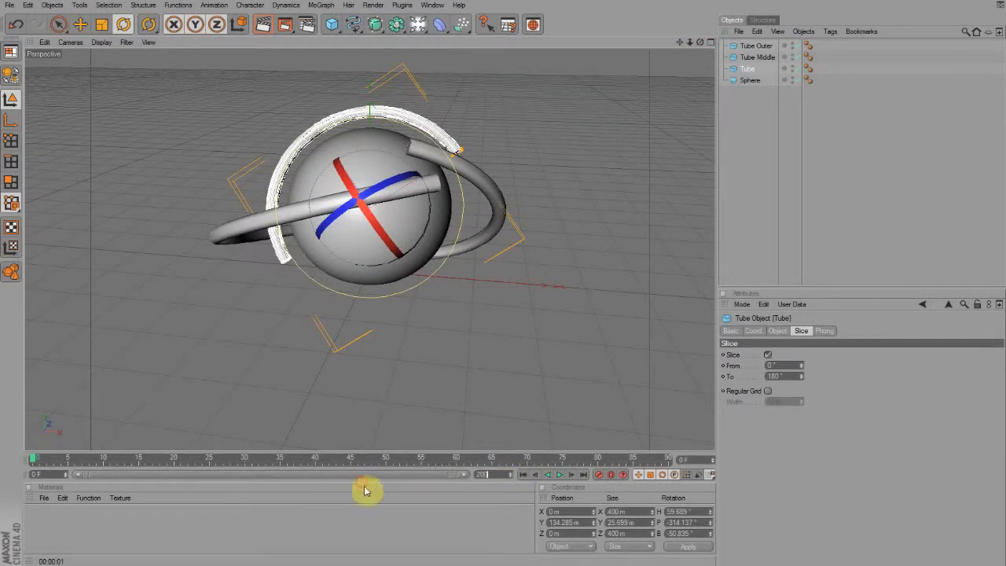
pyautogui.press('Return')
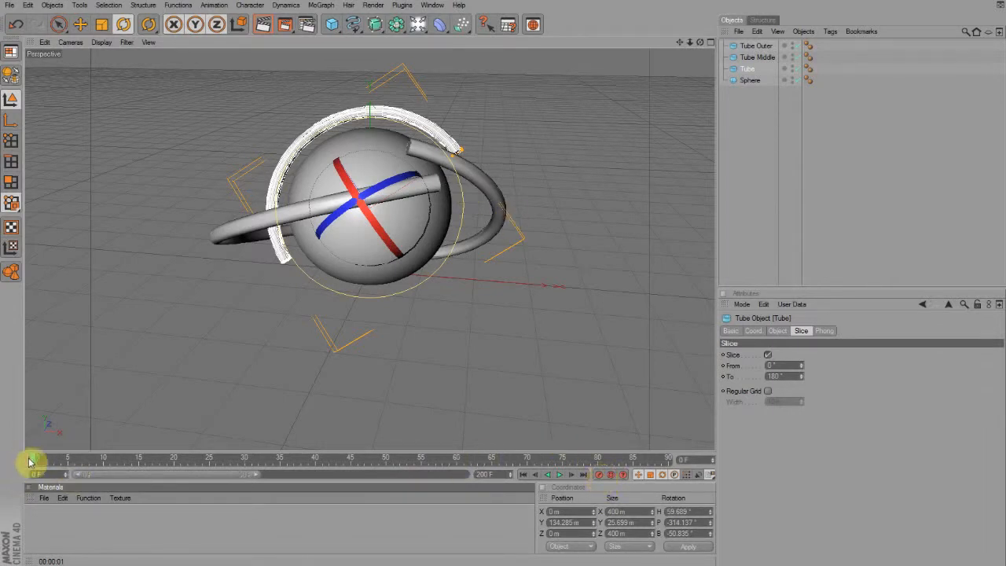
pyautogui.moveTo(33, 462); pyautogui.dragTo(320, 464)
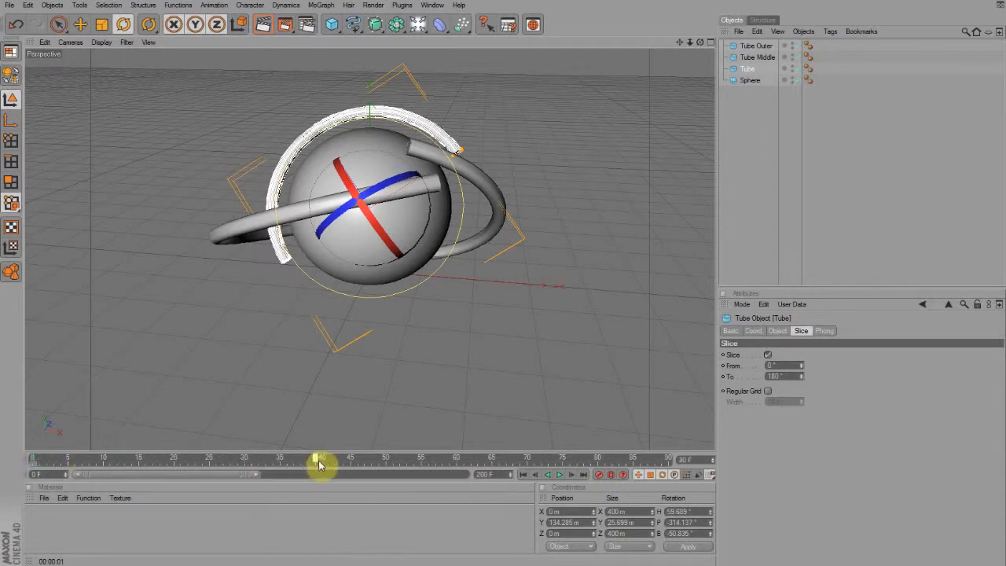
pyautogui.moveTo(358, 181); pyautogui.dragTo(445, 353)
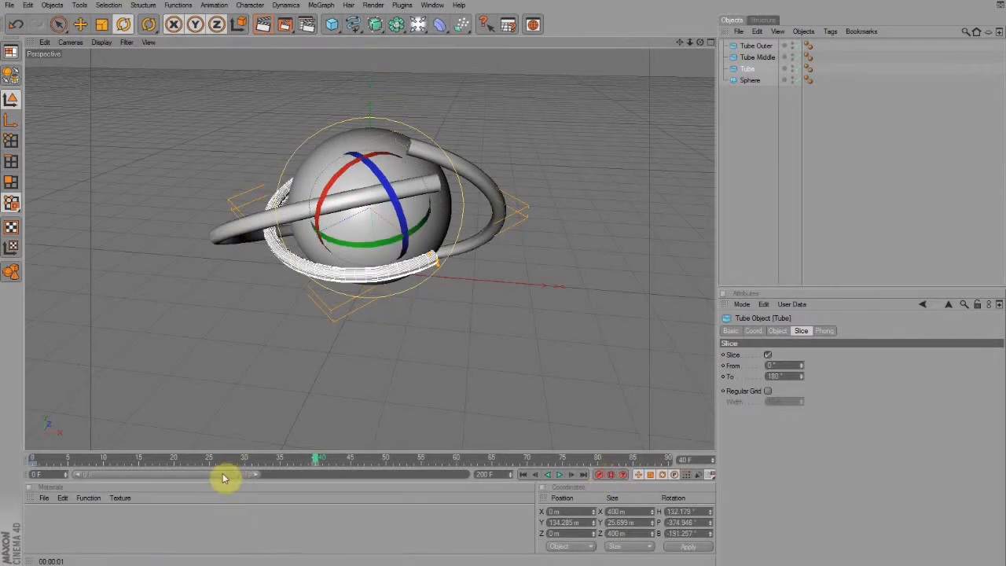
# Key Tube's rotation at frame 80 (about H 337°, P -350°, B -198°) and at frame 120 (about H 32°, P -376°, B -133°).
pyautogui.moveTo(224, 478); pyautogui.dragTo(303, 478)
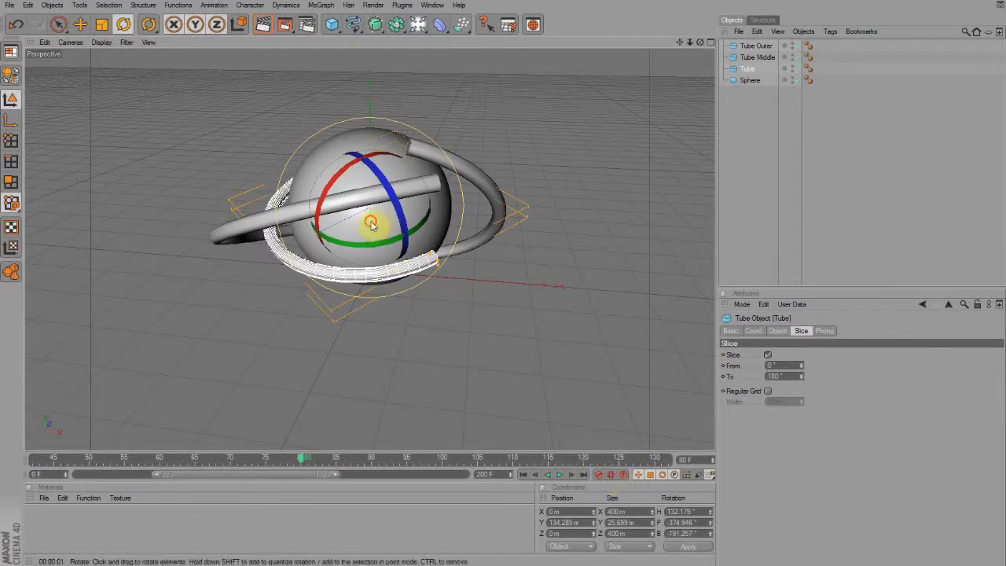
pyautogui.moveTo(371, 224); pyautogui.dragTo(488, 227)
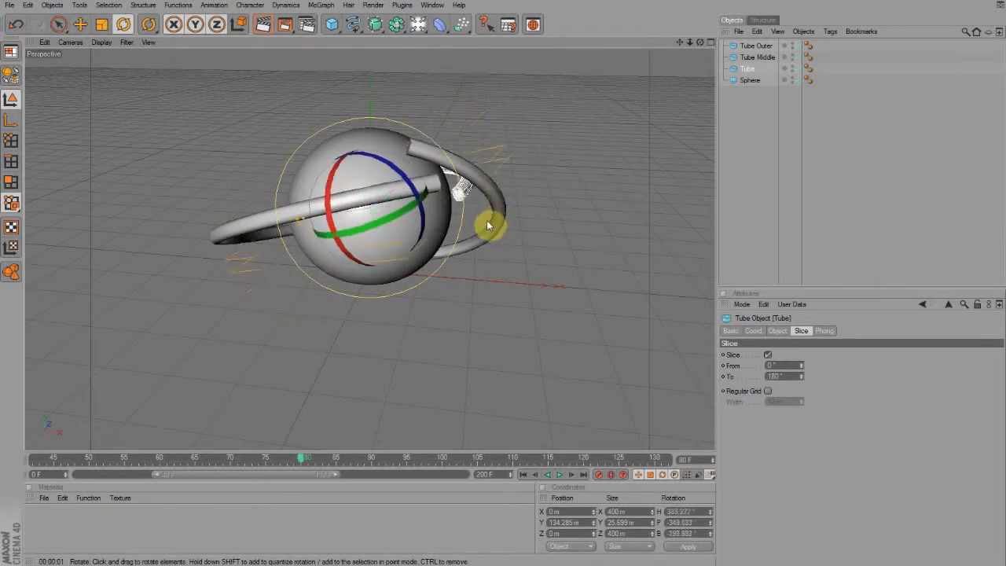
pyautogui.click(601, 477)
pyautogui.moveTo(306, 461); pyautogui.dragTo(604, 466)
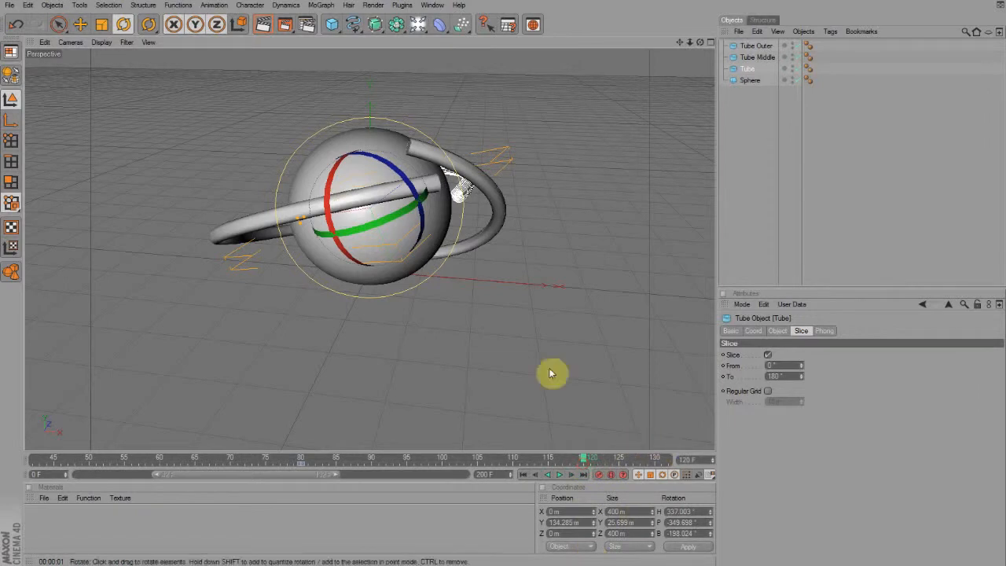
pyautogui.moveTo(436, 228); pyautogui.dragTo(232, 123)
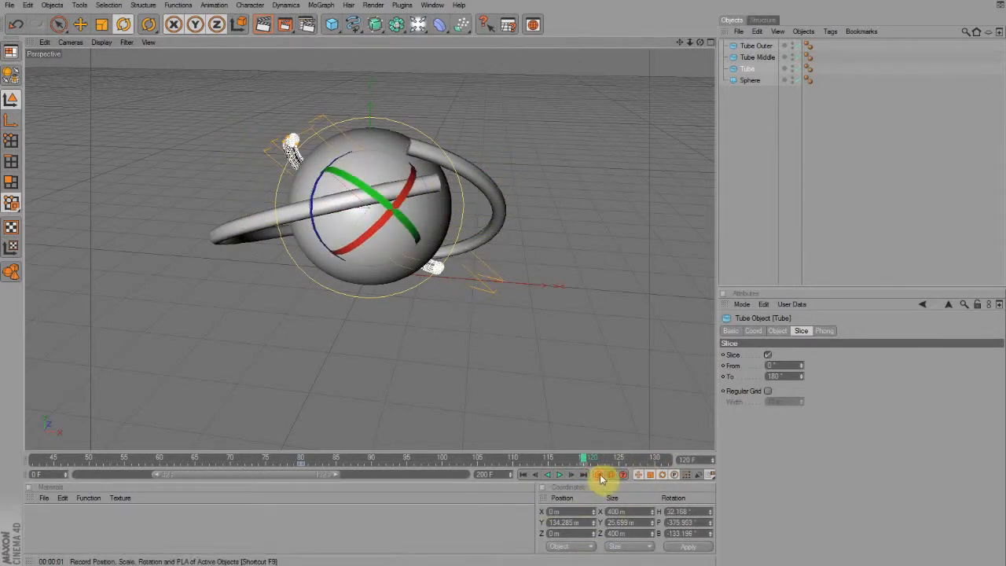
# Play the animation from the first frame to check how the inner ring moves around the sphere.
pyautogui.click(522, 475)
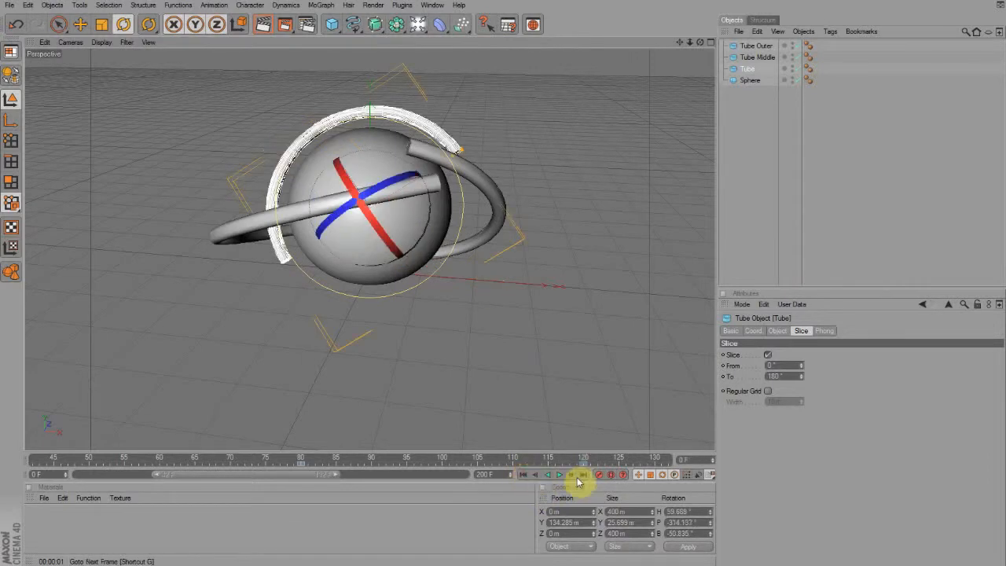
pyautogui.click(560, 475)
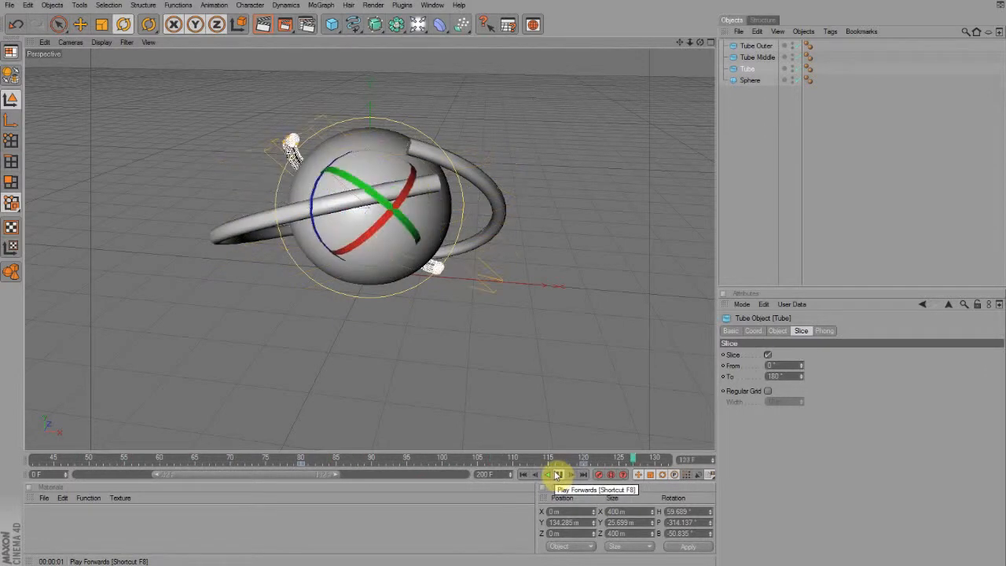
pyautogui.click(524, 475)
pyautogui.click(558, 475)
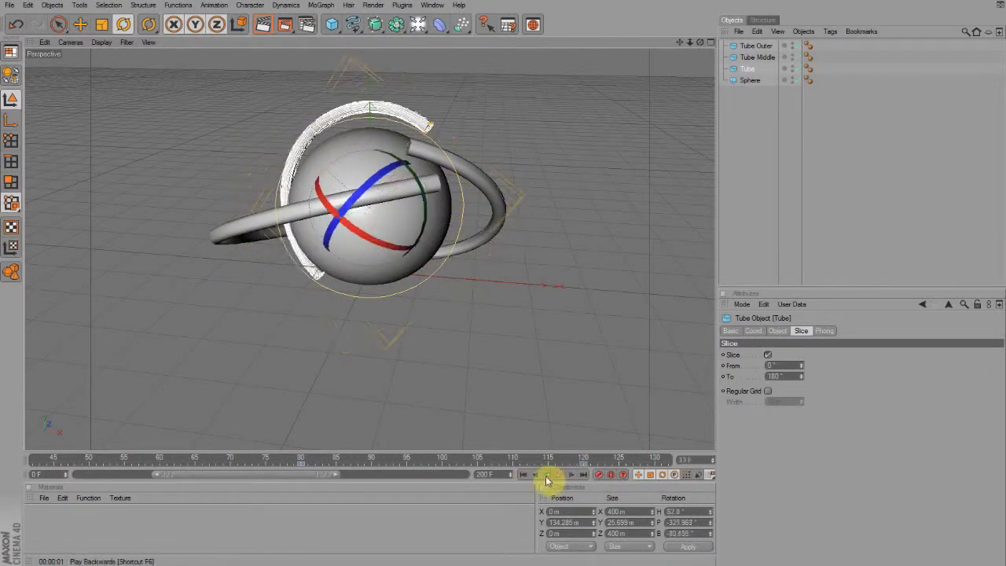
# Select the Tube Outer half ring.
pyautogui.click(287, 216)
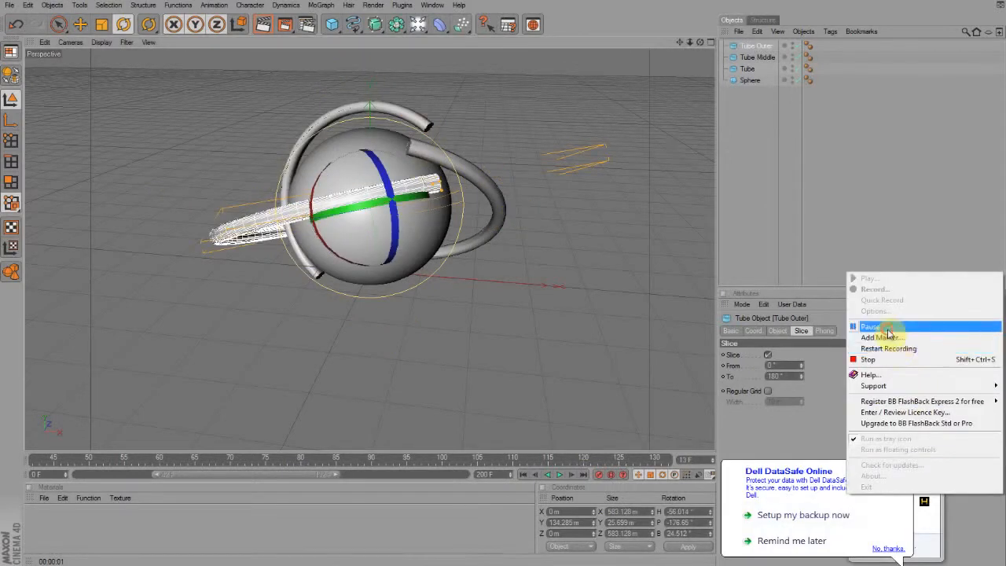
pyautogui.click(888, 322)
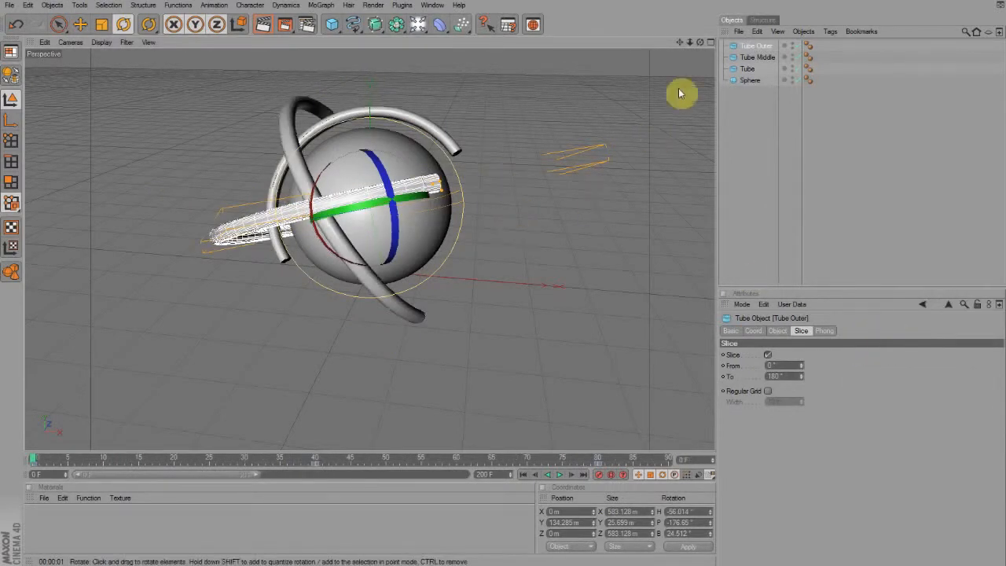
# Render a preview of the sphere and rings from a higher viewing angle.
pyautogui.moveTo(700, 43); pyautogui.dragTo(697, 87)
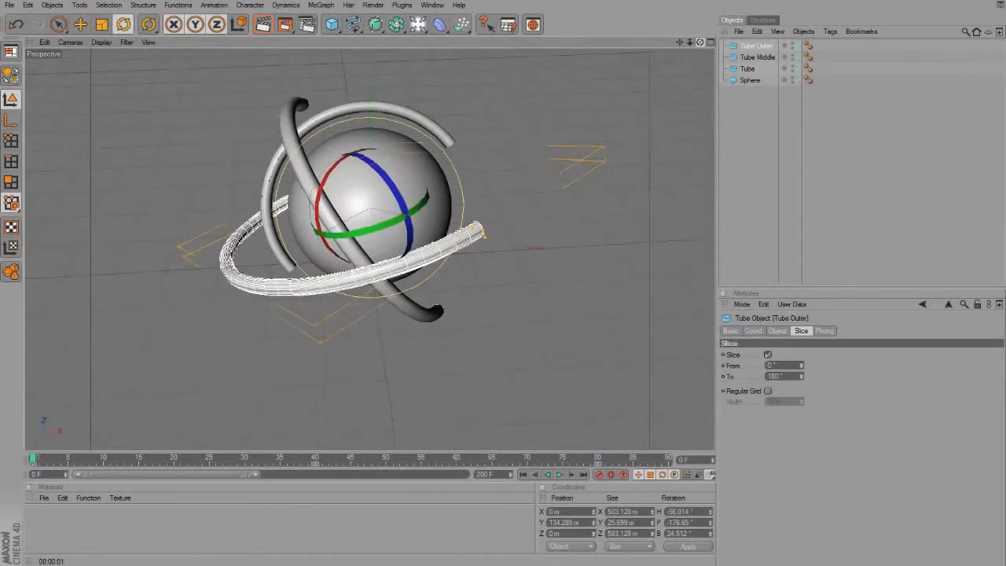
pyautogui.click(263, 27)
pyautogui.click(442, 85)
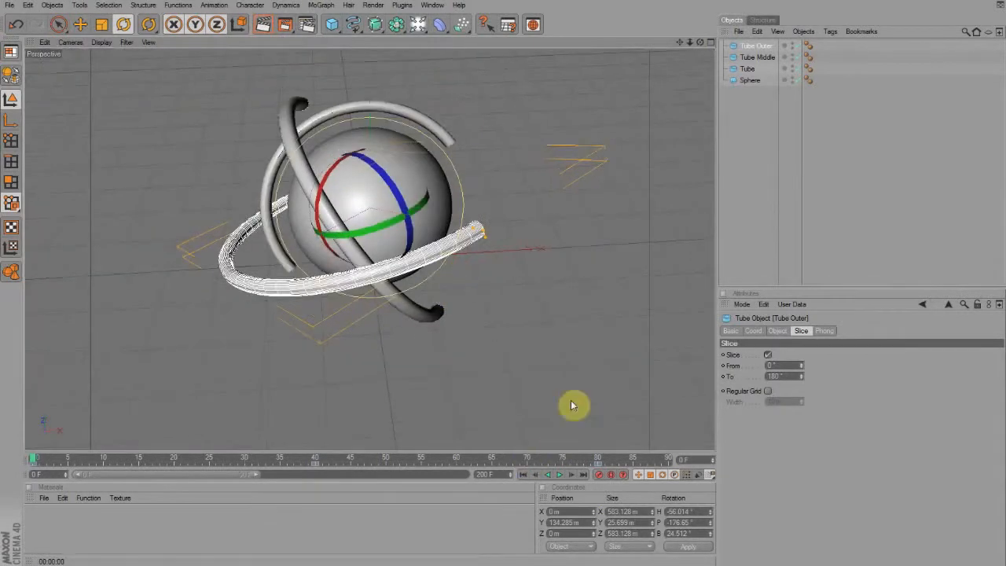
# Play back the motion of all three rings, stop it and return to frame 0.
pyautogui.click(559, 476)
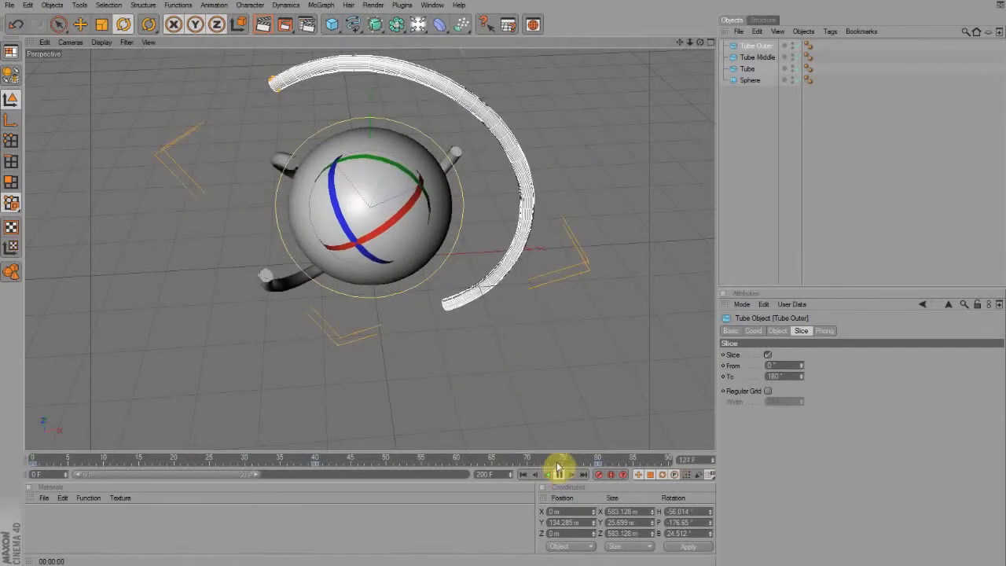
pyautogui.click(528, 476)
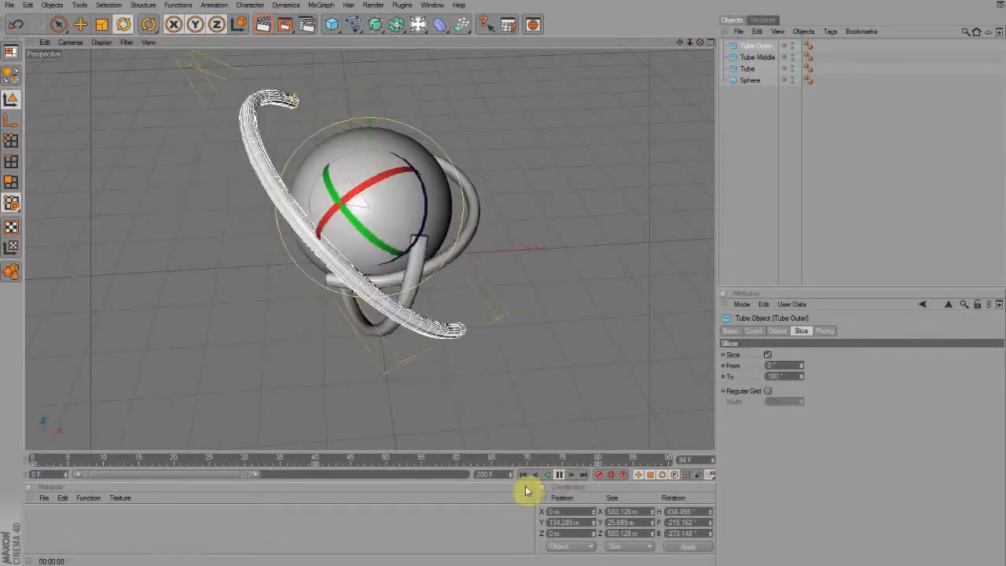
pyautogui.click(560, 475)
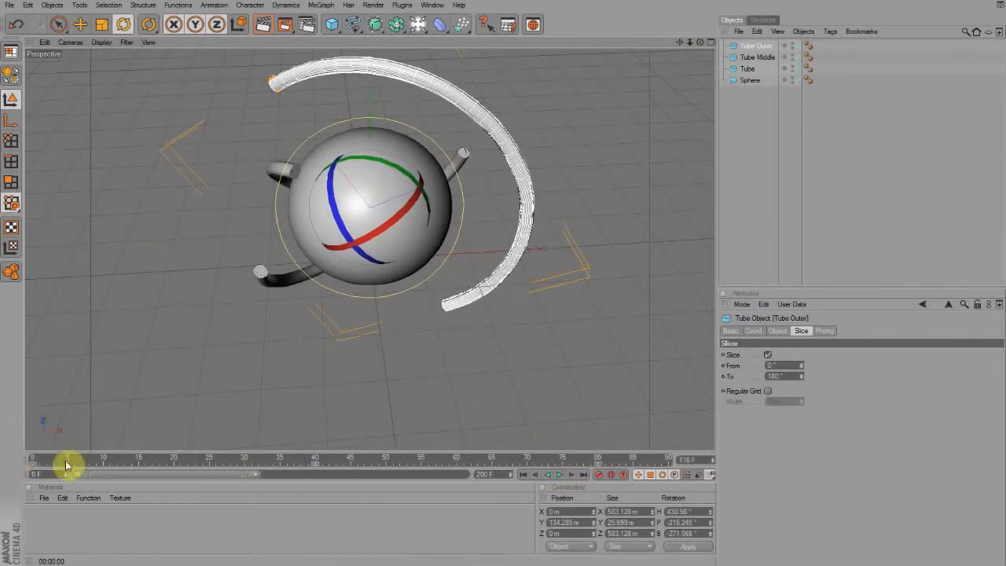
pyautogui.click(31, 459)
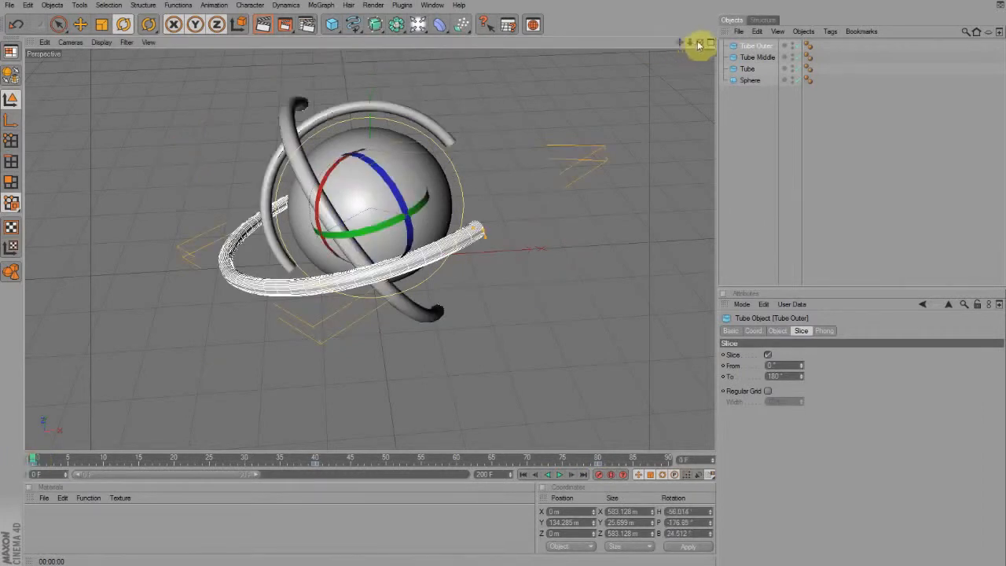
pyautogui.moveTo(699, 45); pyautogui.dragTo(652, 91)
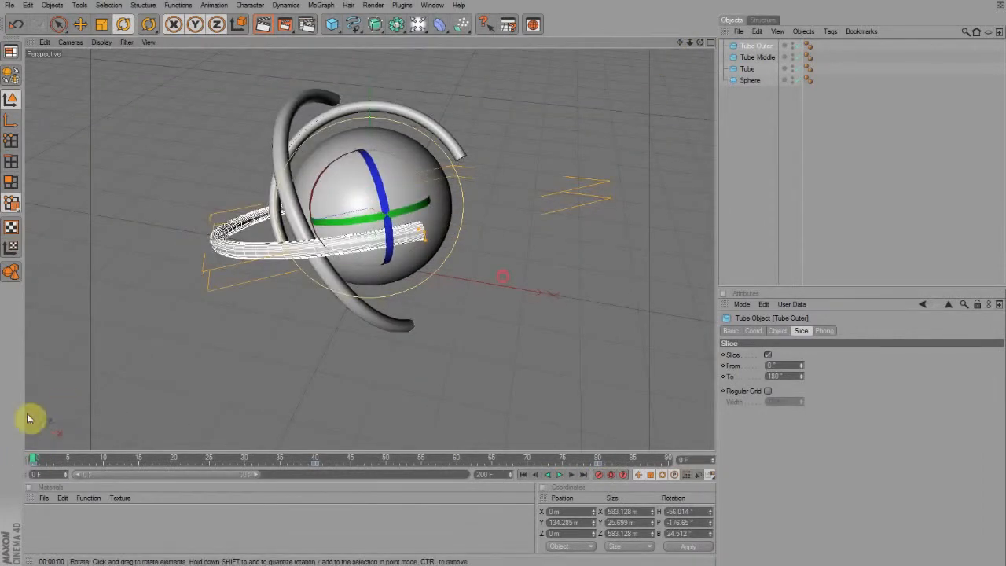
# Create a new material and set its colour to bright blue, R 22, G 163, B 238.
pyautogui.doubleClick(34, 521)
pyautogui.doubleClick(38, 520)
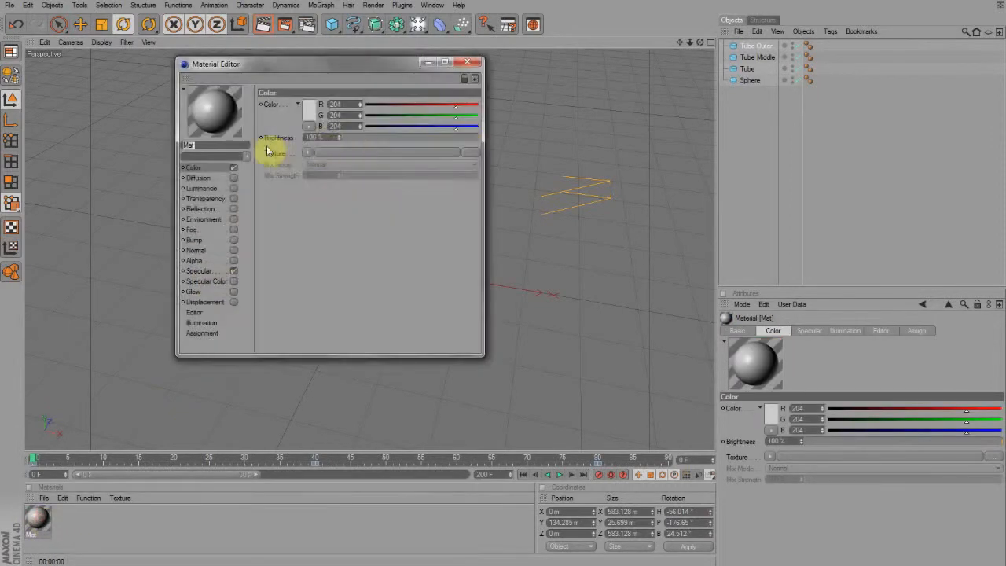
pyautogui.click(317, 115)
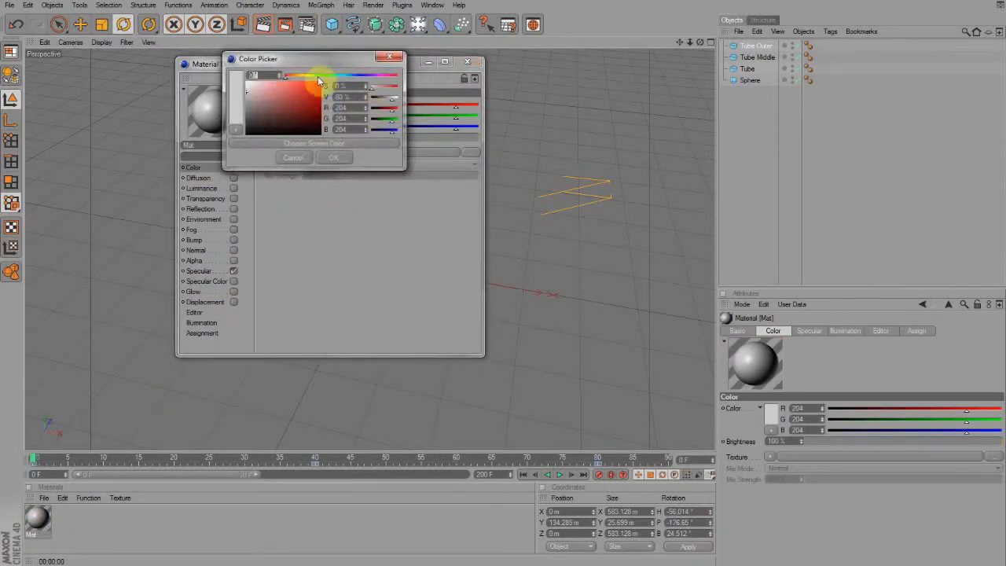
pyautogui.moveTo(318, 79); pyautogui.dragTo(353, 84)
pyautogui.click(292, 93)
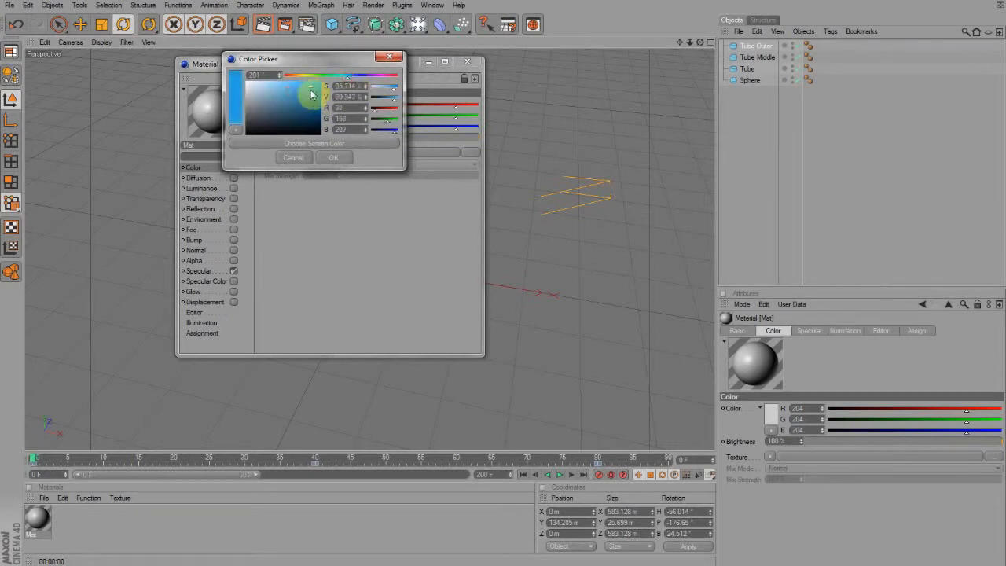
pyautogui.click(333, 158)
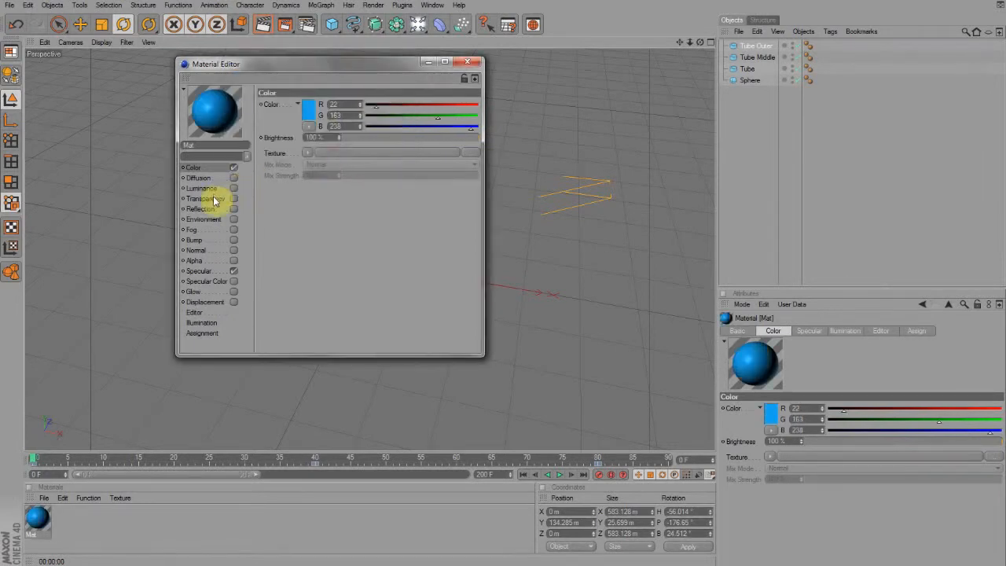
# Enable reflection on the blue material and set its brightness to 20%.
pyautogui.click(216, 208)
pyautogui.click(234, 209)
pyautogui.click(369, 137)
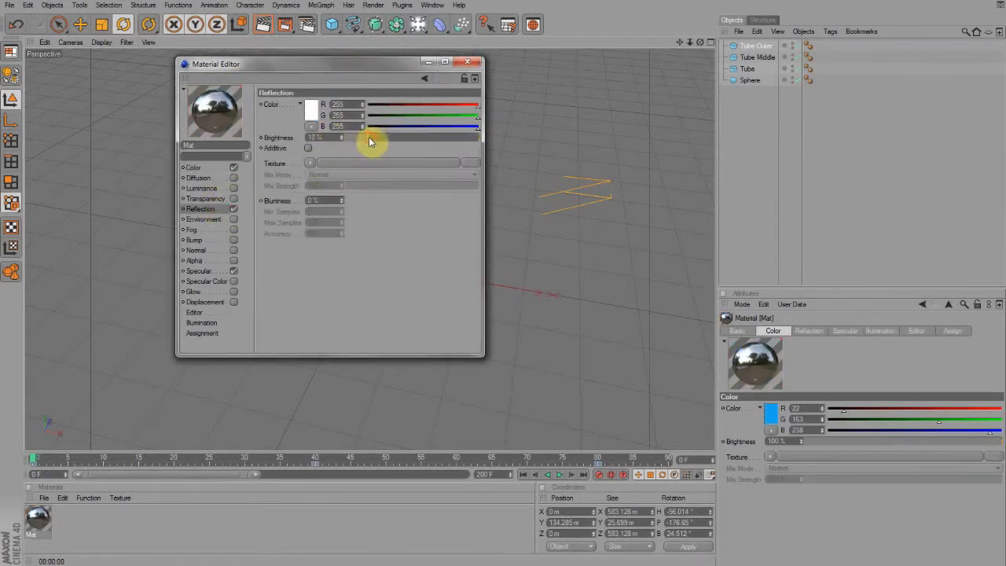
pyautogui.moveTo(366, 139); pyautogui.dragTo(373, 139)
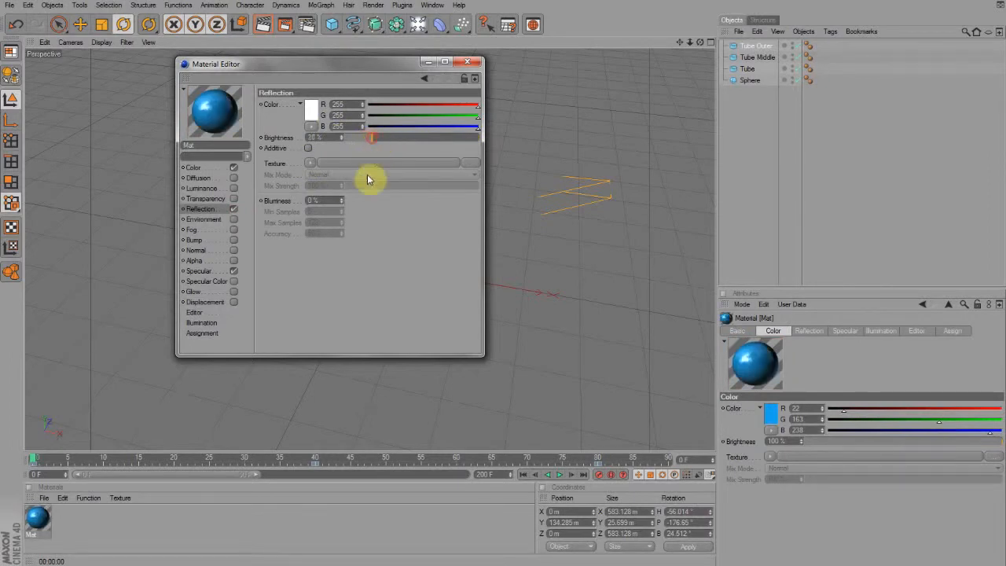
# Add a Fresnel texture to the blue material's reflection with 19% mix strength and a slight blurriness.
pyautogui.click(311, 164)
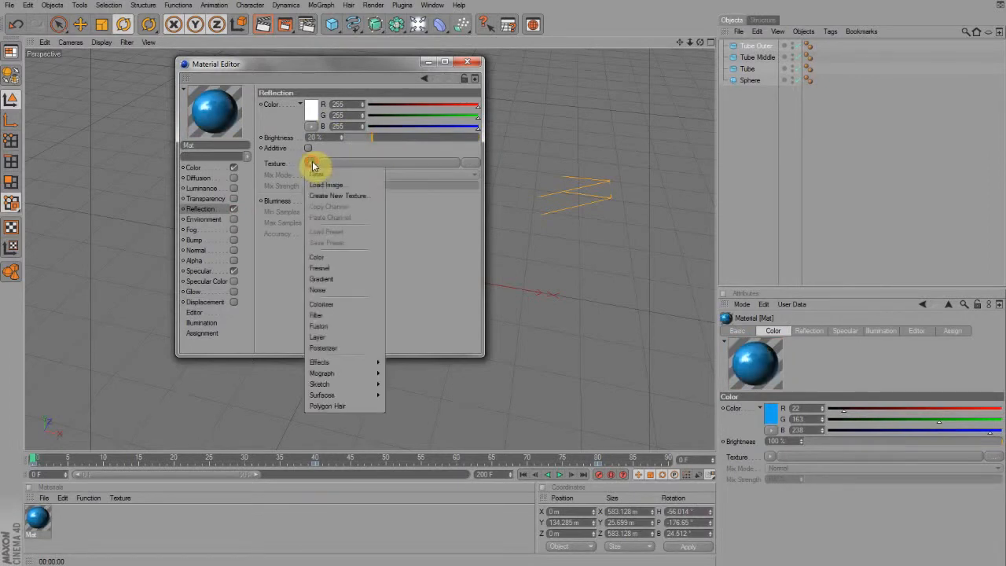
pyautogui.click(319, 269)
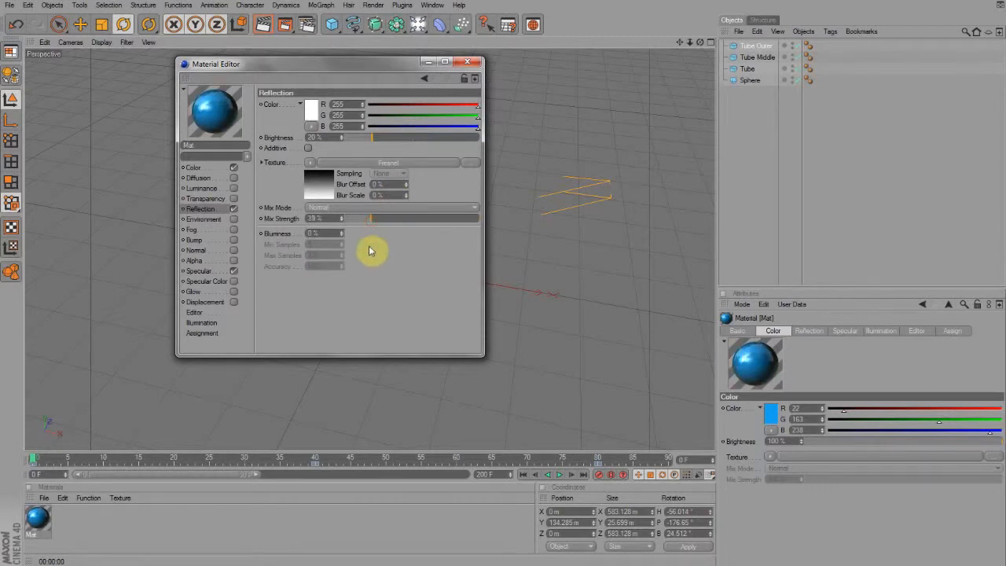
pyautogui.moveTo(343, 235); pyautogui.dragTo(344, 232)
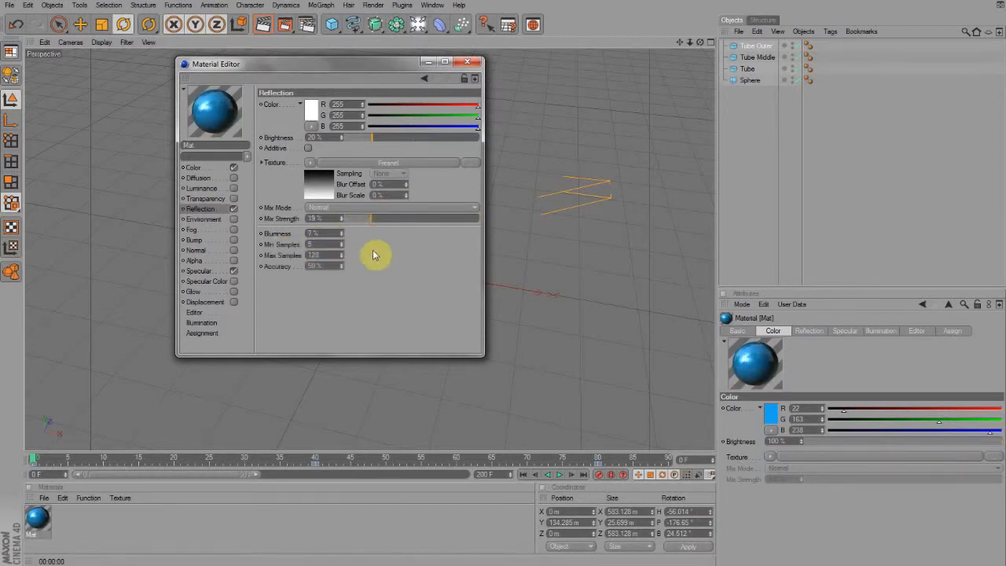
# Enable glow on the blue material and set its inner strength to 71%.
pyautogui.click(194, 291)
pyautogui.click(234, 292)
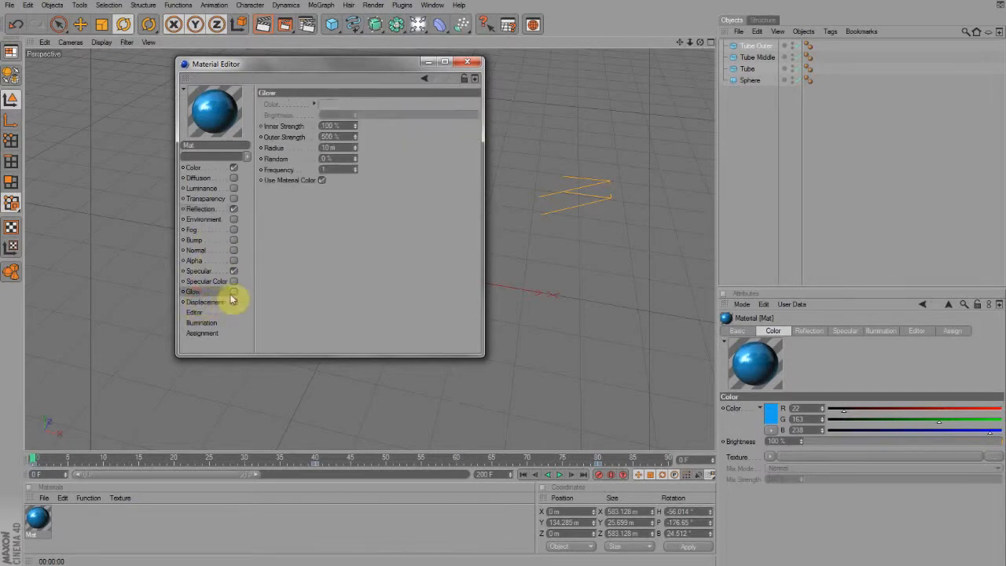
pyautogui.click(334, 137)
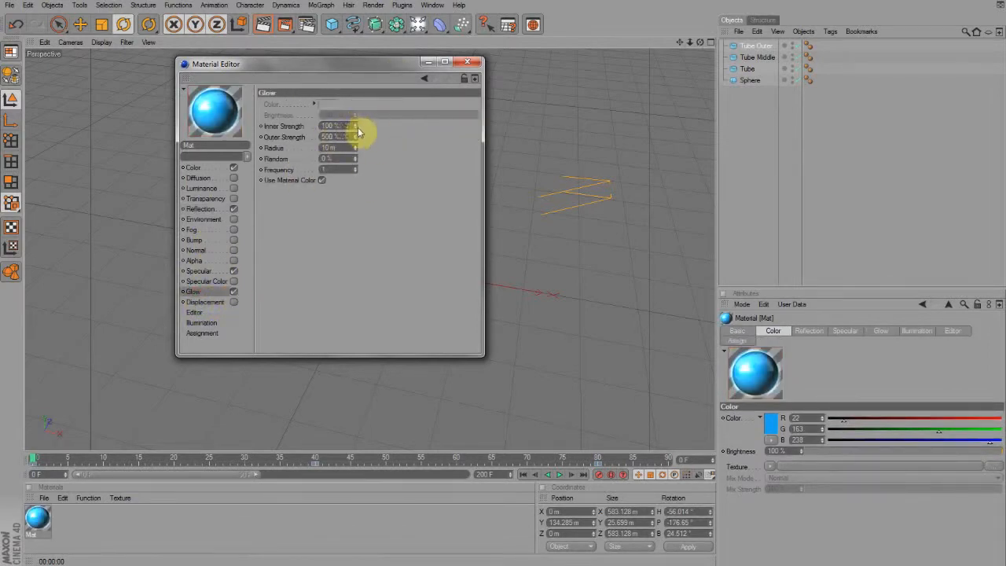
pyautogui.moveTo(354, 126); pyautogui.dragTo(356, 136)
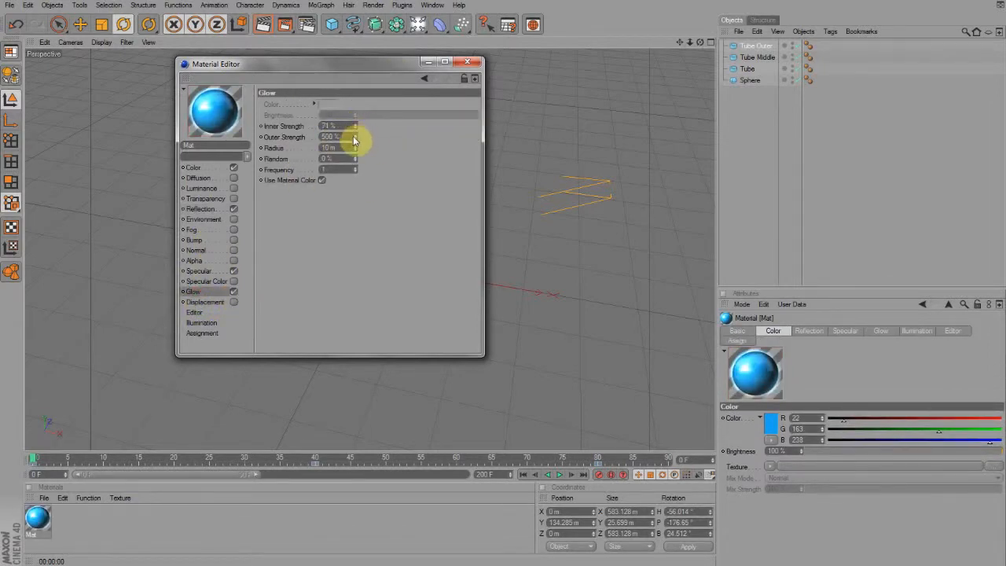
# Apply the blue material to the sphere and render a preview of the view.
pyautogui.click(474, 63)
pyautogui.moveTo(338, 212); pyautogui.dragTo(339, 214)
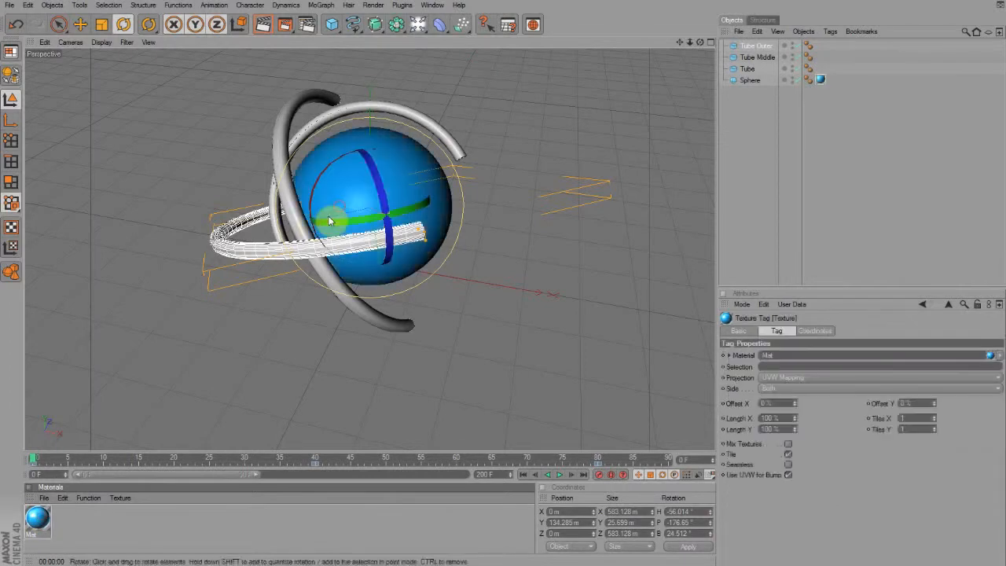
pyautogui.click(267, 25)
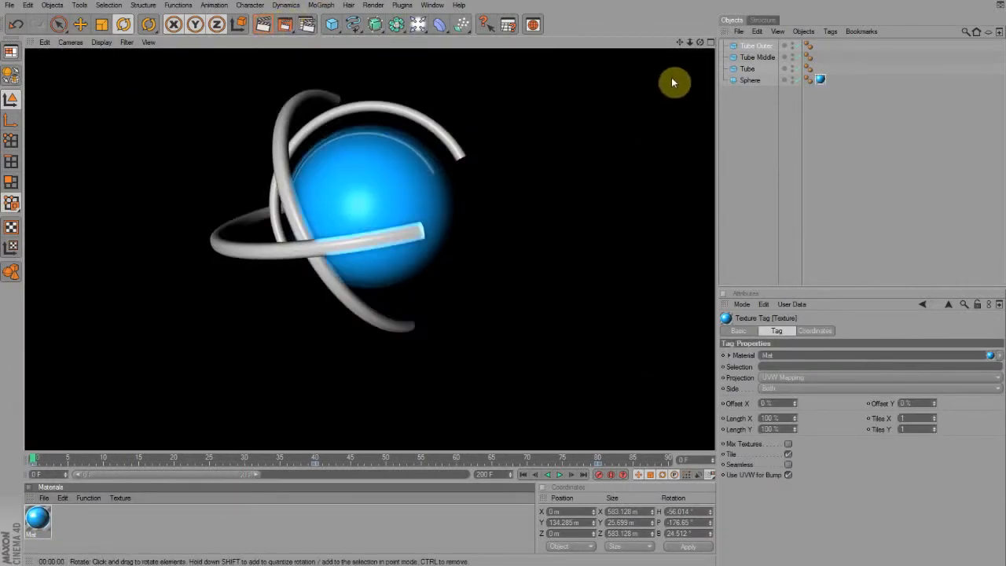
# Load the Metal - zinc material preset from the Architecture Edition metal materials.
pyautogui.moveTo(700, 43); pyautogui.dragTo(703, 23)
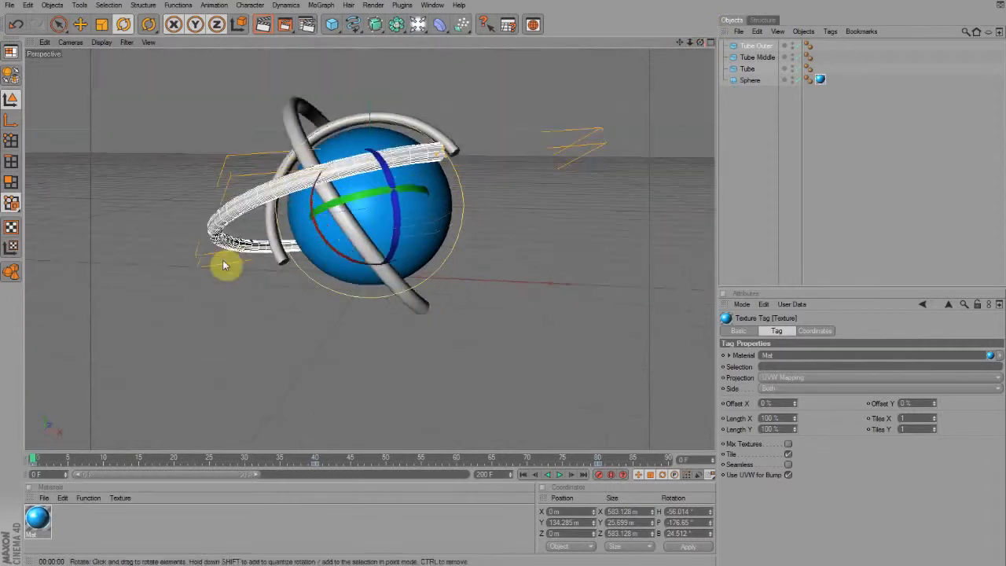
pyautogui.click(46, 501)
pyautogui.moveTo(167, 460)
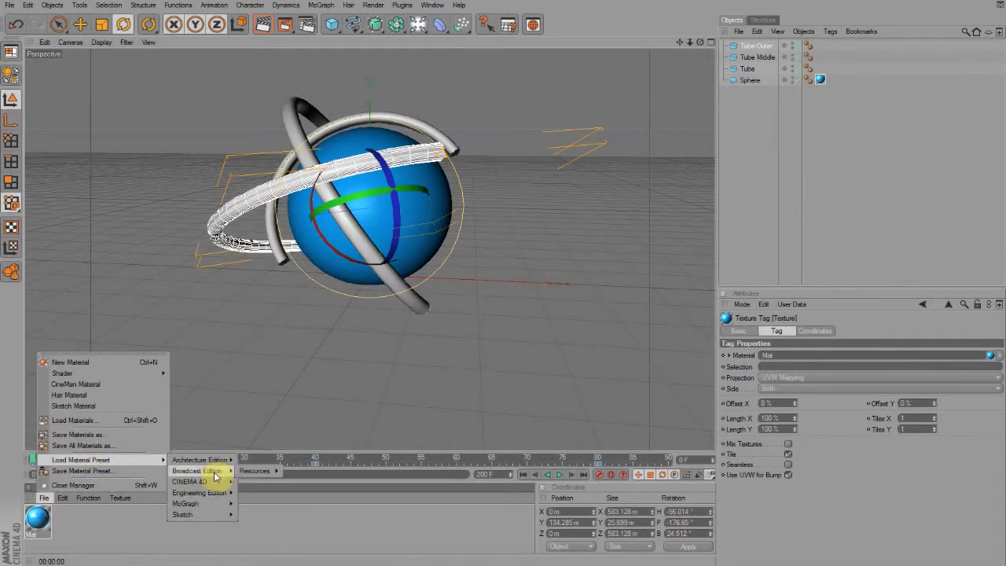
pyautogui.click(79, 537)
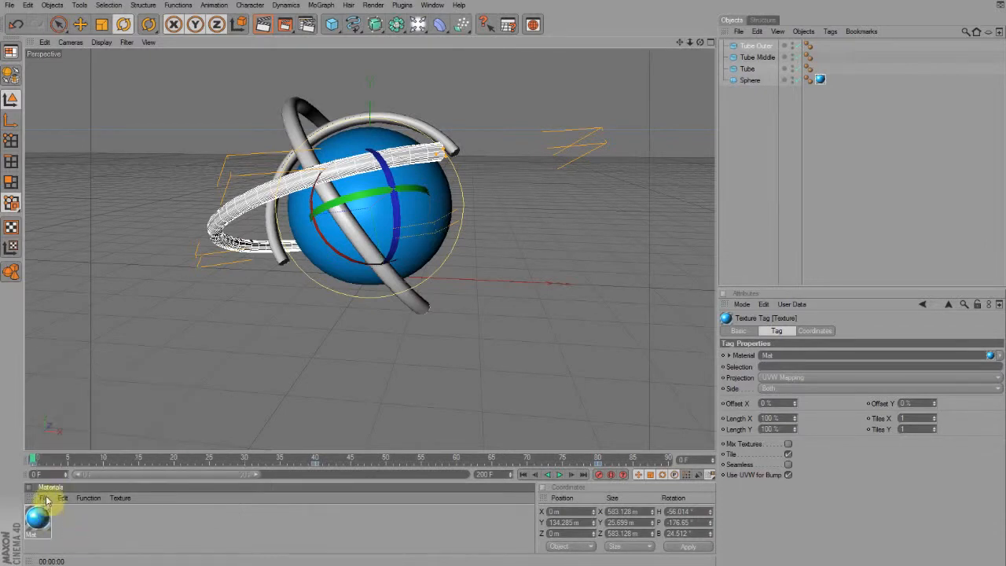
pyautogui.click(47, 501)
pyautogui.moveTo(64, 462)
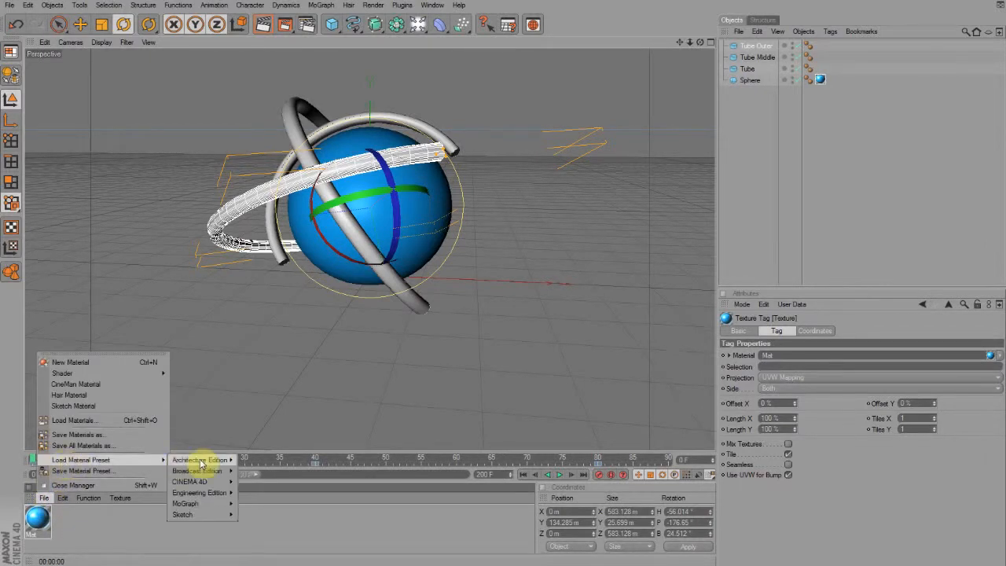
pyautogui.moveTo(244, 462)
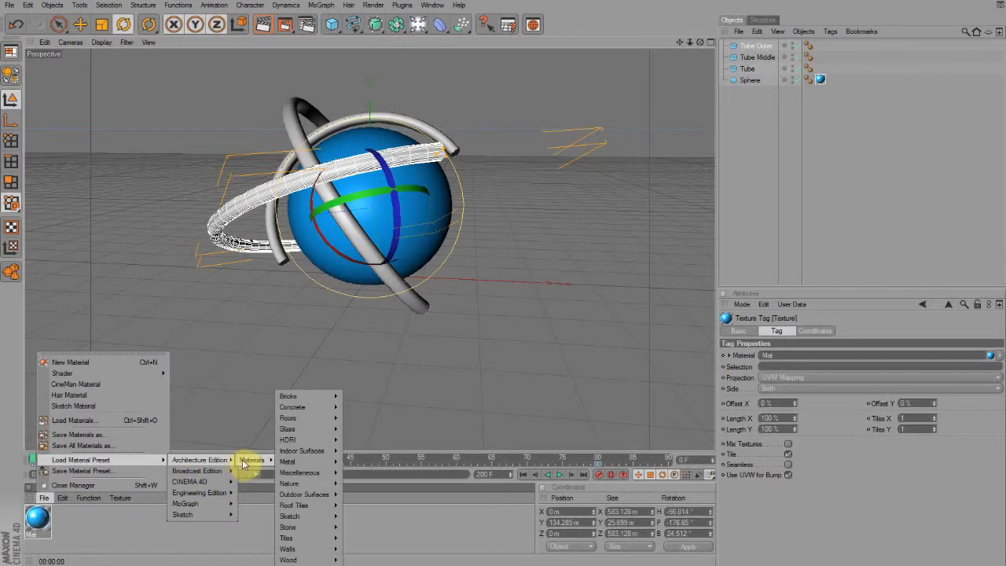
pyautogui.moveTo(293, 464)
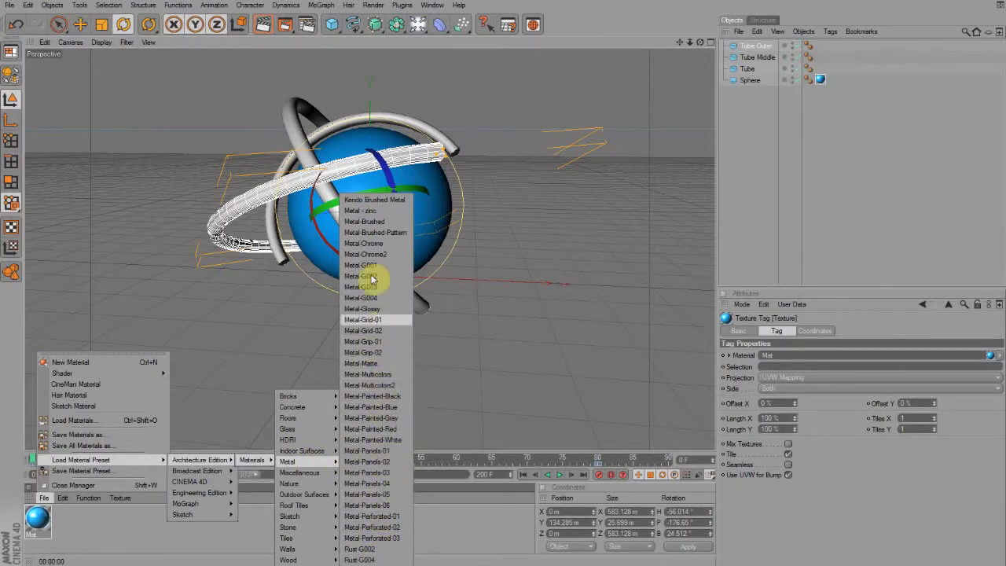
pyautogui.click(391, 210)
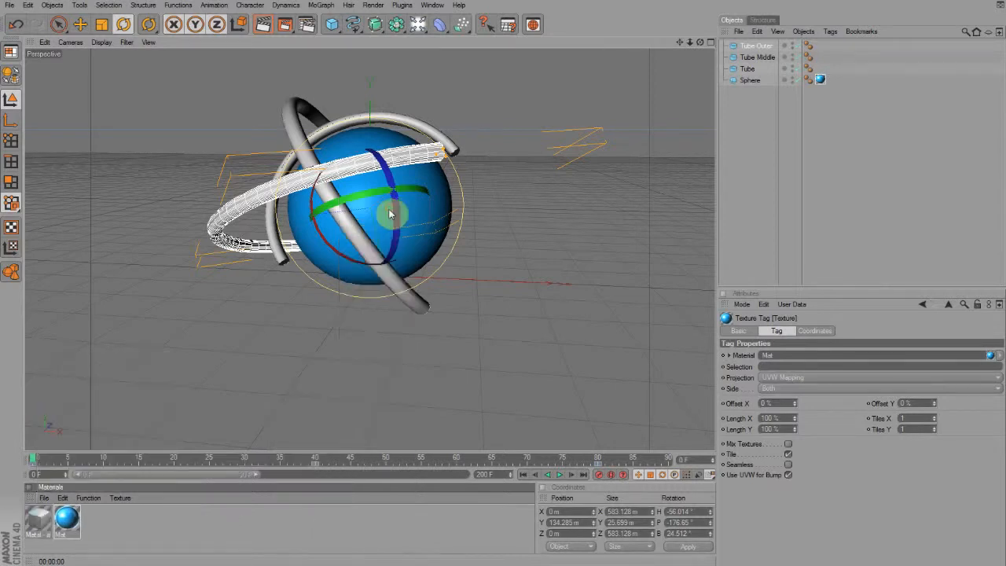
# Apply the Metal - zinc material to all three half rings and render a preview.
pyautogui.click(40, 523)
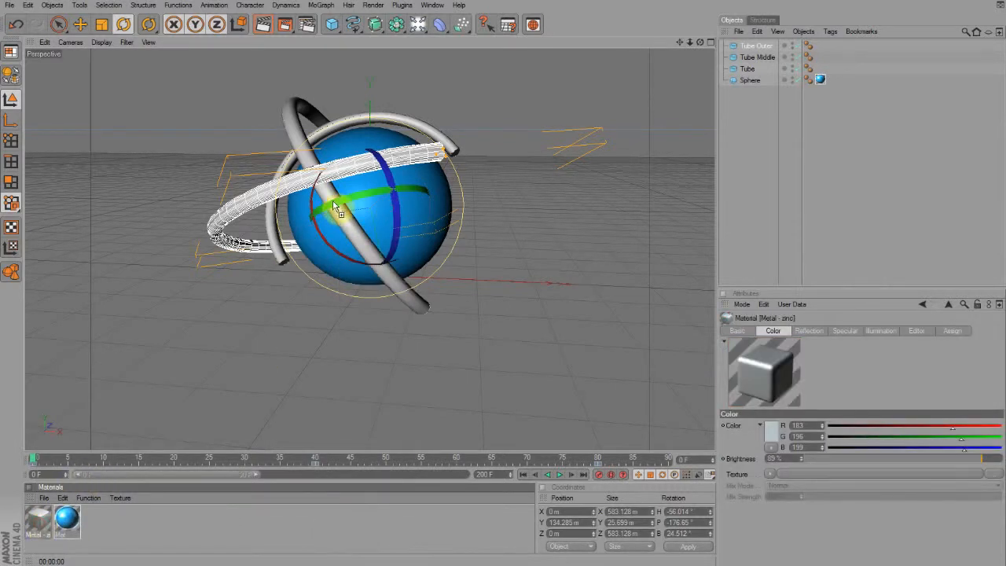
pyautogui.moveTo(341, 220); pyautogui.dragTo(341, 221)
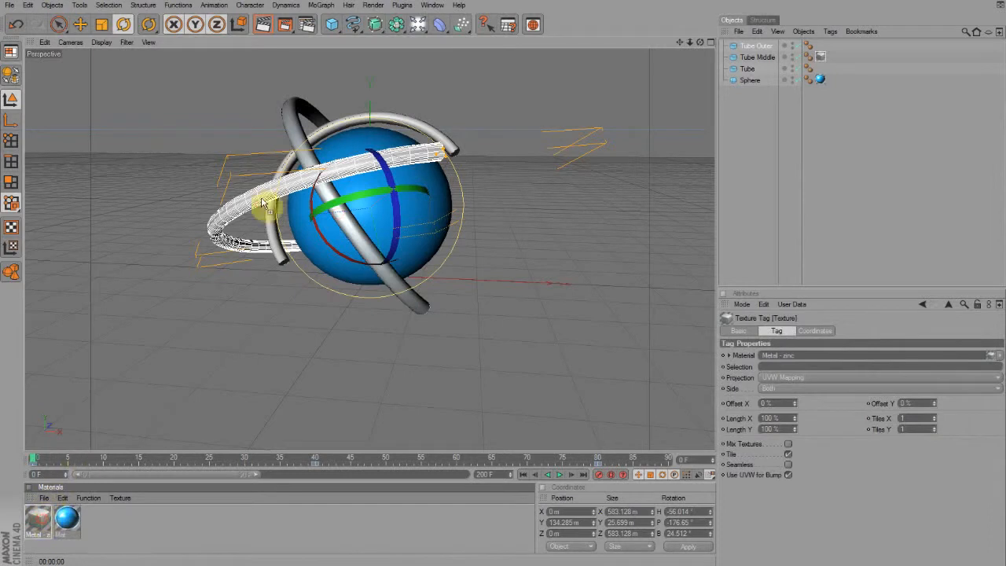
pyautogui.moveTo(263, 203); pyautogui.dragTo(264, 204)
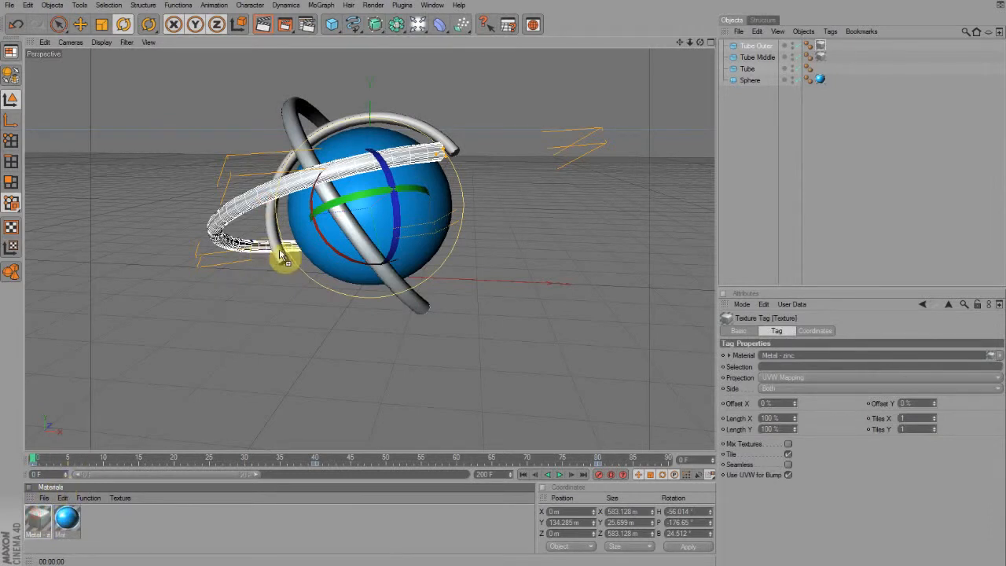
pyautogui.moveTo(282, 256); pyautogui.dragTo(283, 256)
pyautogui.click(264, 26)
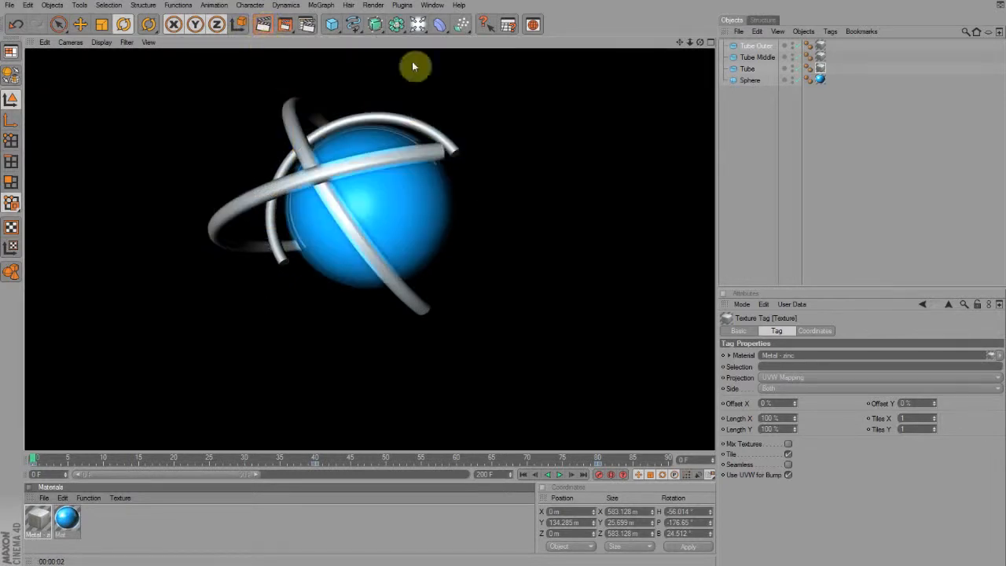
# Add a light and move it above and to the left of the sphere, at about X -317 m, Y 371 m.
pyautogui.keyDown('alt'); pyautogui.moveTo(645, 102); pyautogui.dragTo(493, 71, button='right'); pyautogui.keyUp('alt')
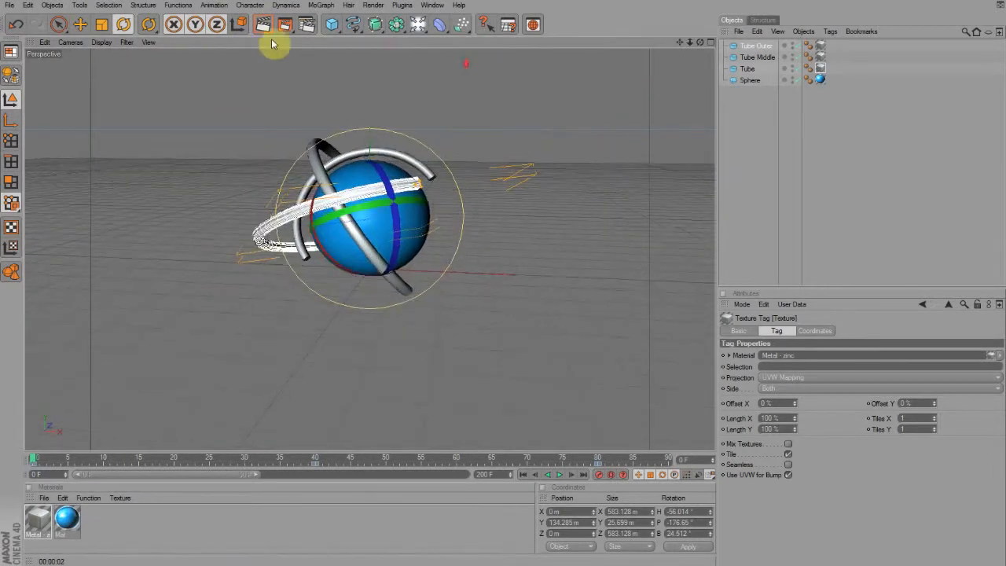
pyautogui.moveTo(418, 24); pyautogui.dragTo(454, 38)
pyautogui.click(81, 25)
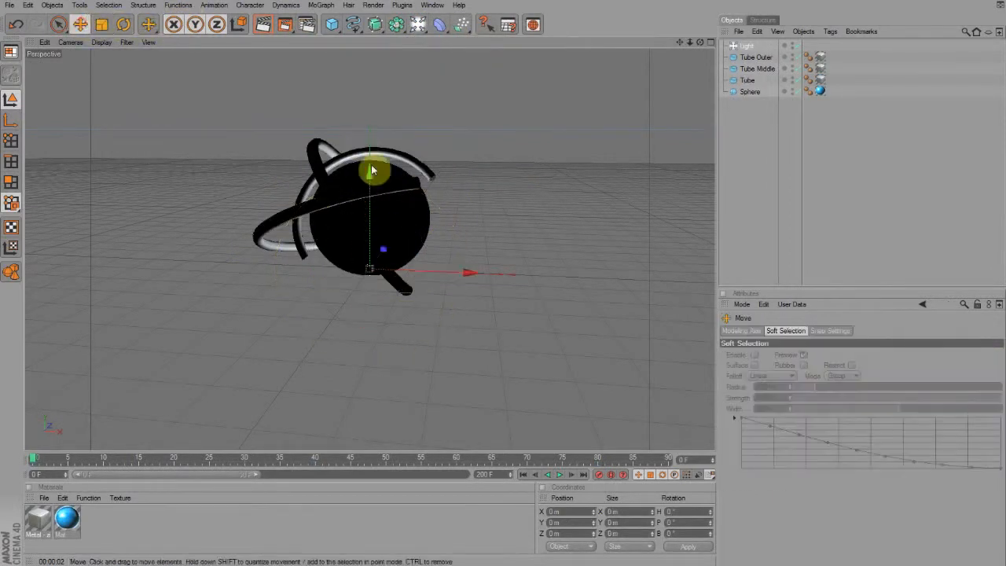
pyautogui.moveTo(372, 170); pyautogui.dragTo(371, 59)
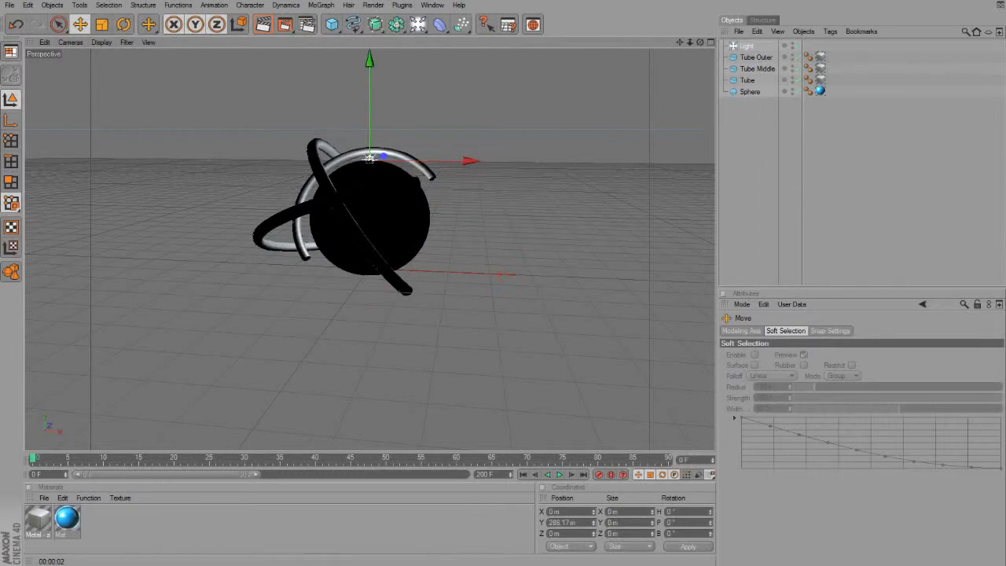
pyautogui.moveTo(470, 161); pyautogui.dragTo(347, 160)
pyautogui.moveTo(246, 122); pyautogui.dragTo(245, 90)
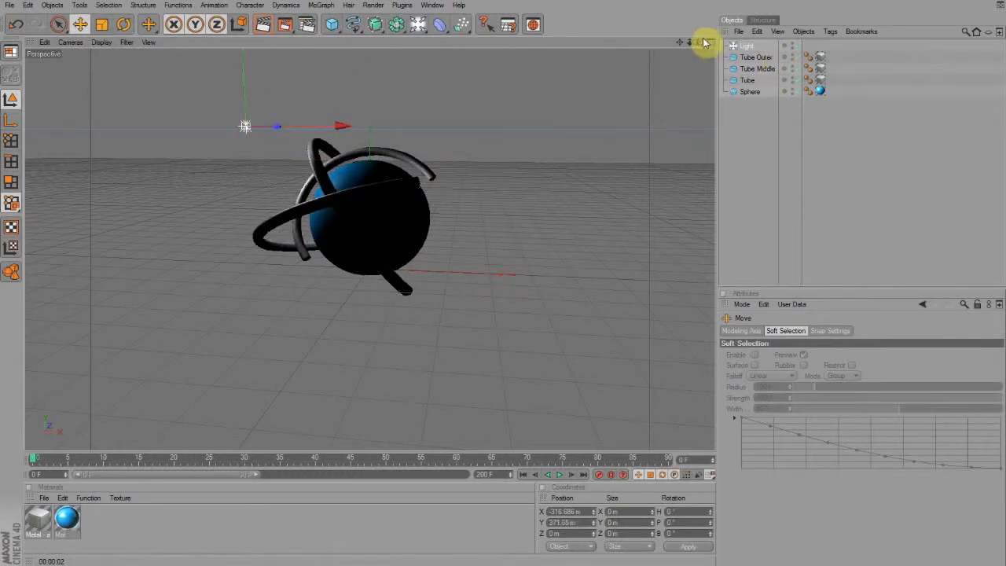
# Move the light in front of the sphere along the Z axis, to about Z -279 m.
pyautogui.moveTo(700, 42); pyautogui.dragTo(705, 57)
pyautogui.moveTo(210, 128); pyautogui.dragTo(315, 128)
pyautogui.moveTo(700, 42); pyautogui.dragTo(533, 48)
pyautogui.scroll(5, 464, 231)
pyautogui.scroll(-2, 481, 207)
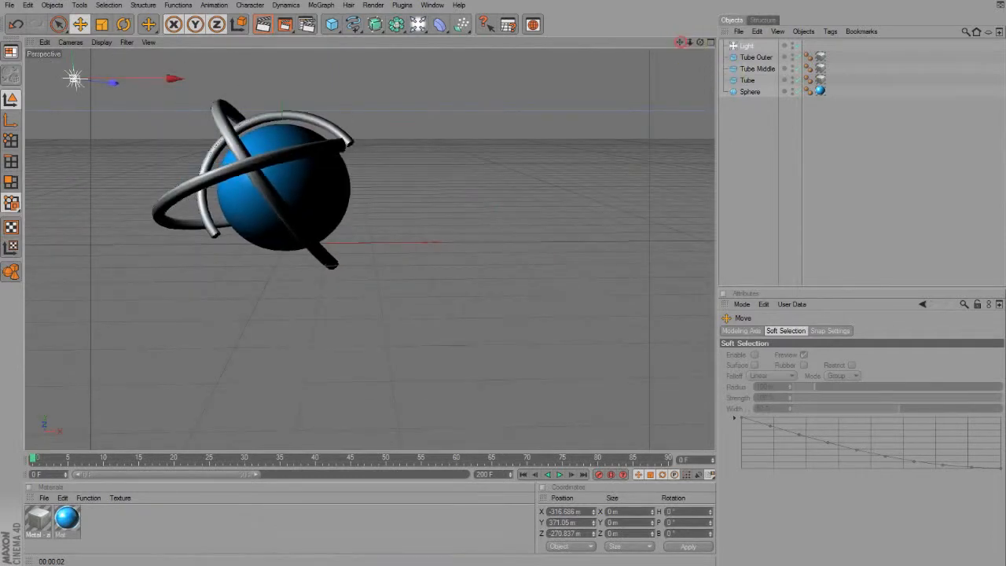
pyautogui.moveTo(681, 43); pyautogui.dragTo(763, 84)
# Set the light's shadow to Shadow Maps (Soft) and its intensity to 65%, and render a preview.
pyautogui.click(751, 46)
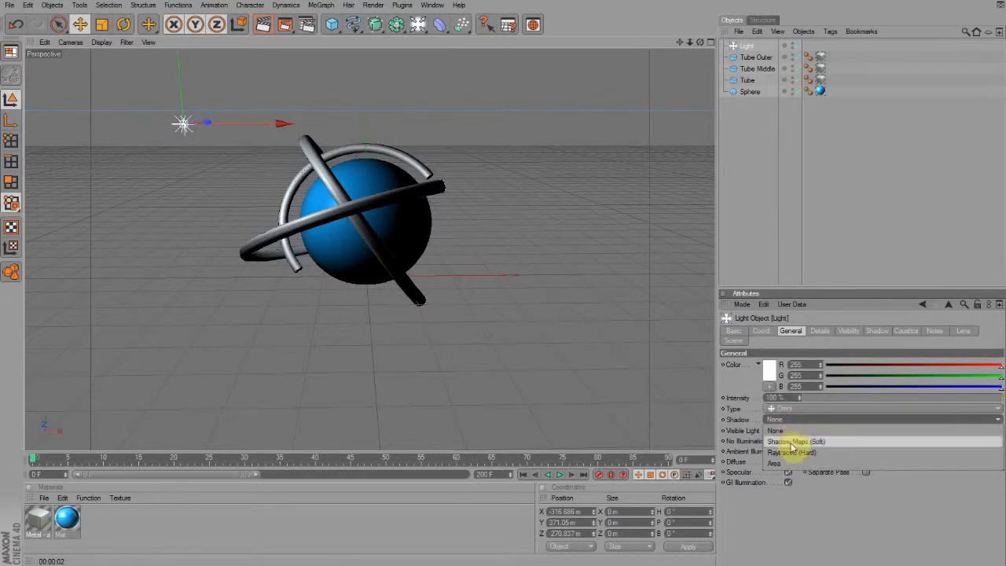
pyautogui.click(825, 444)
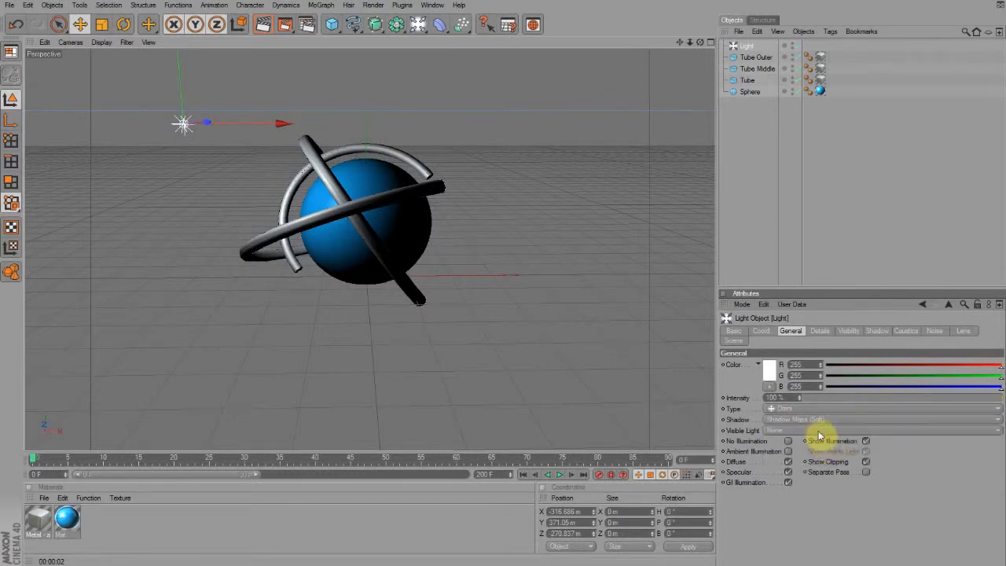
pyautogui.moveTo(914, 402); pyautogui.dragTo(936, 404)
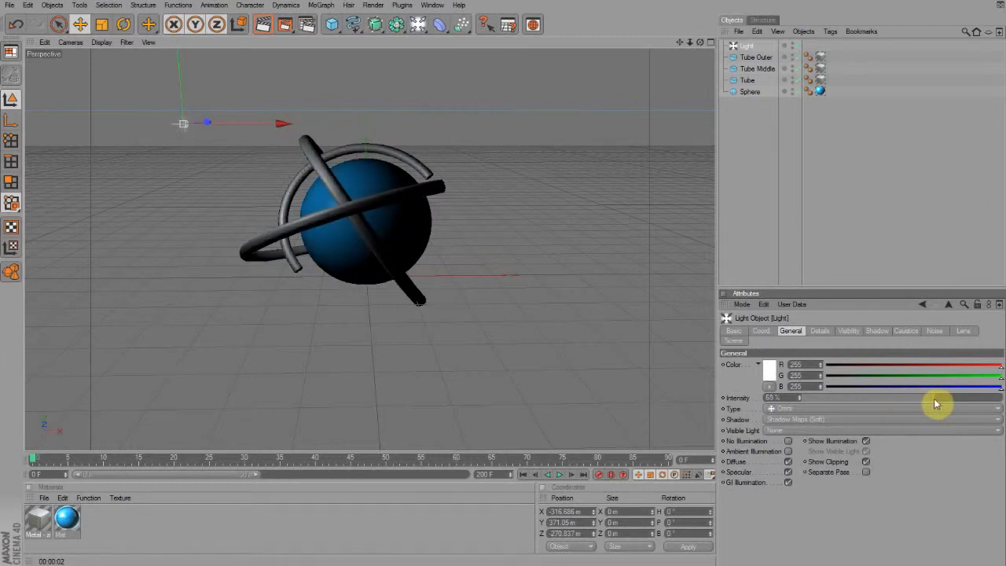
pyautogui.click(264, 26)
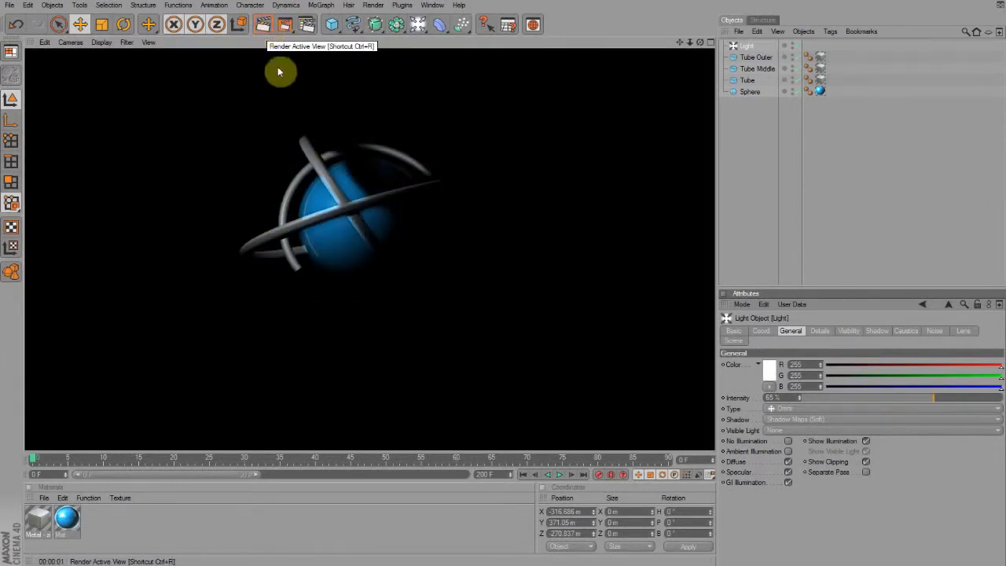
pyautogui.click(276, 111)
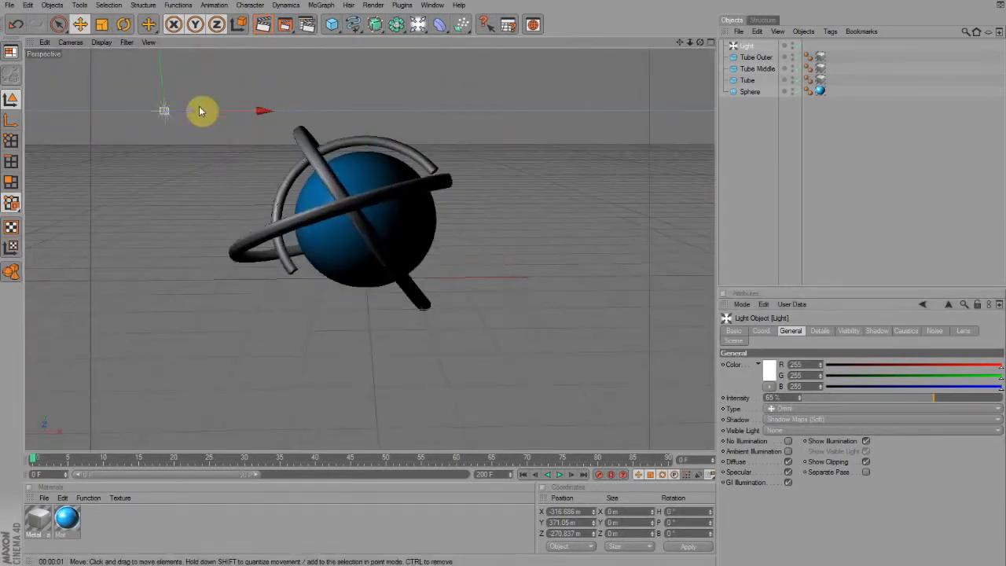
# Duplicate the light, move the copy low and in front of the sphere at about X 217 m, Y 114 m, Z -391 m, and render a preview.
pyautogui.click(750, 48)
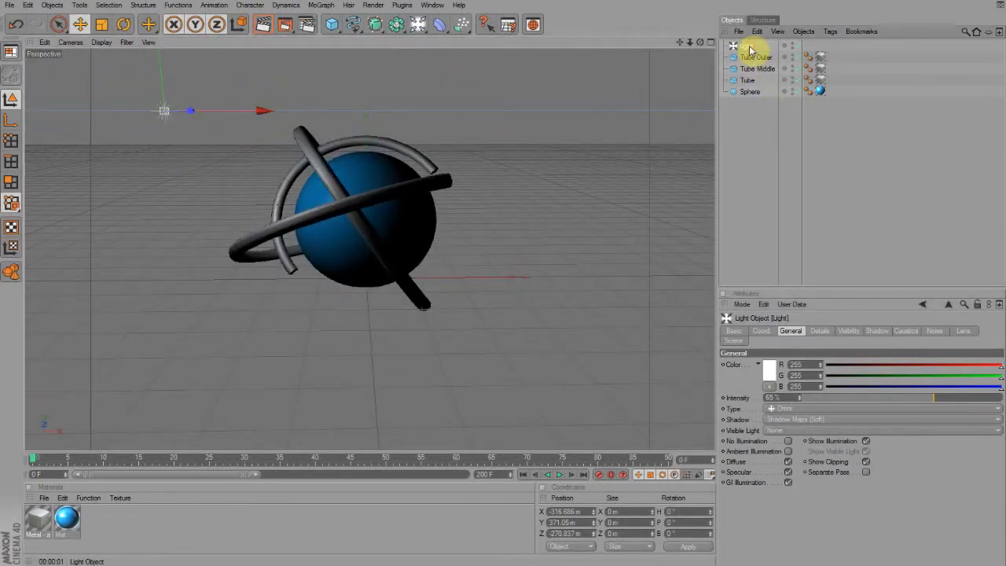
pyautogui.hotkey('ctrl', 'c')
pyautogui.hotkey('ctrl', 'v')
pyautogui.moveTo(258, 112); pyautogui.dragTo(558, 113)
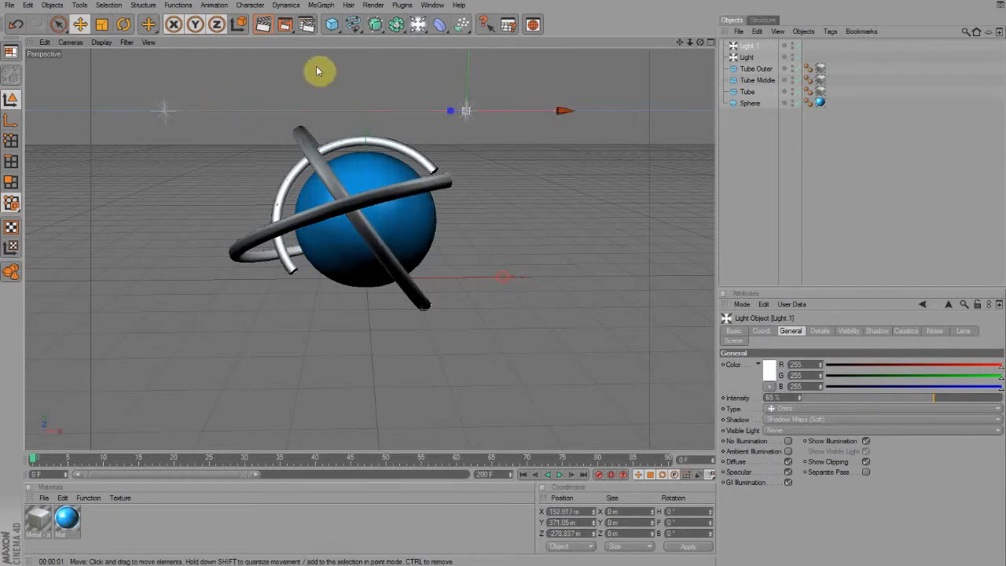
pyautogui.moveTo(473, 79); pyautogui.dragTo(466, 229)
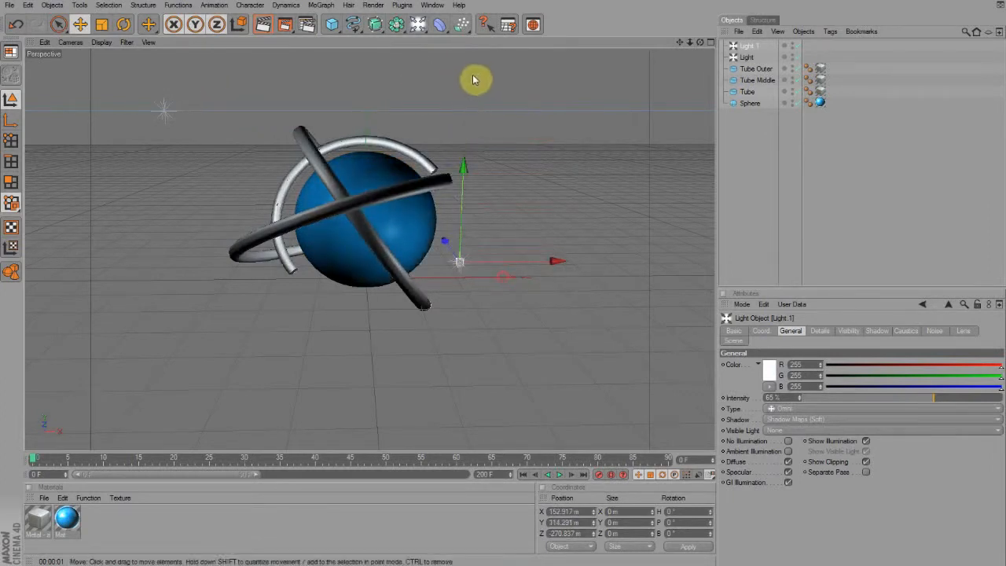
pyautogui.moveTo(510, 262); pyautogui.dragTo(547, 261)
pyautogui.moveTo(477, 246); pyautogui.dragTo(500, 268)
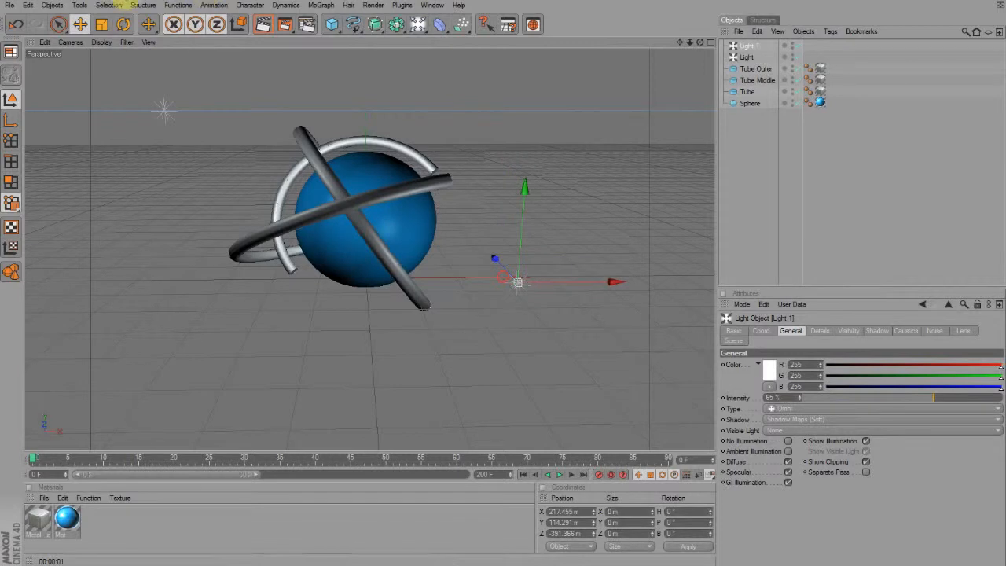
pyautogui.click(262, 26)
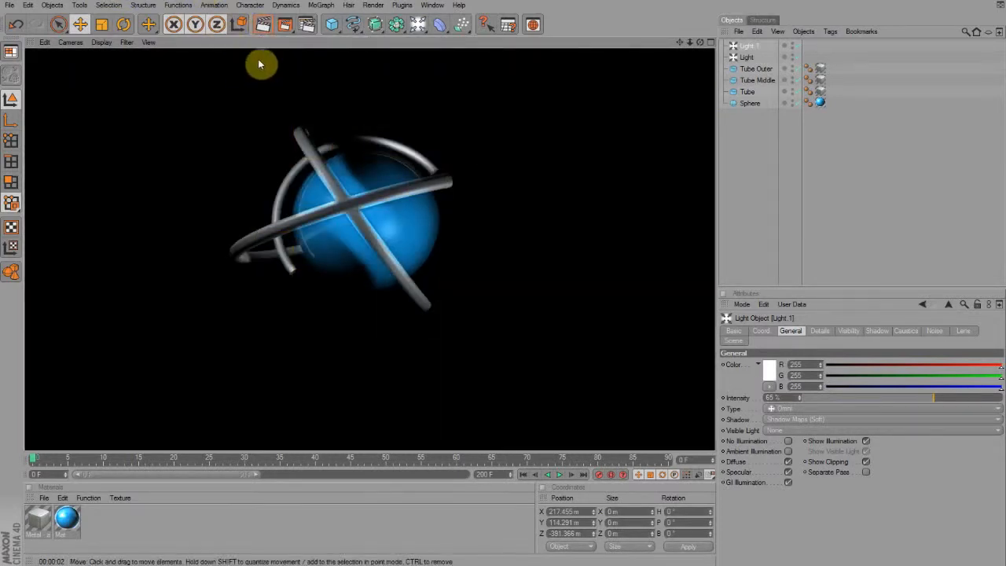
# Raise the duplicated light to about Y 144 m and set its intensity to 80%.
pyautogui.scroll(-2, 267, 74)
pyautogui.scroll(2, 272, 75)
pyautogui.scroll(-3, 272, 76)
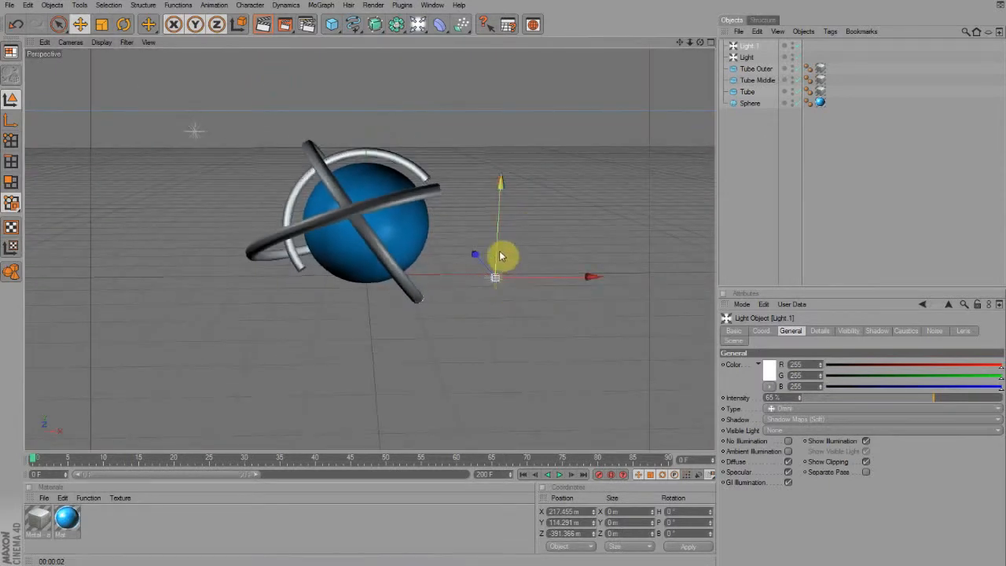
pyautogui.moveTo(946, 400); pyautogui.dragTo(966, 399)
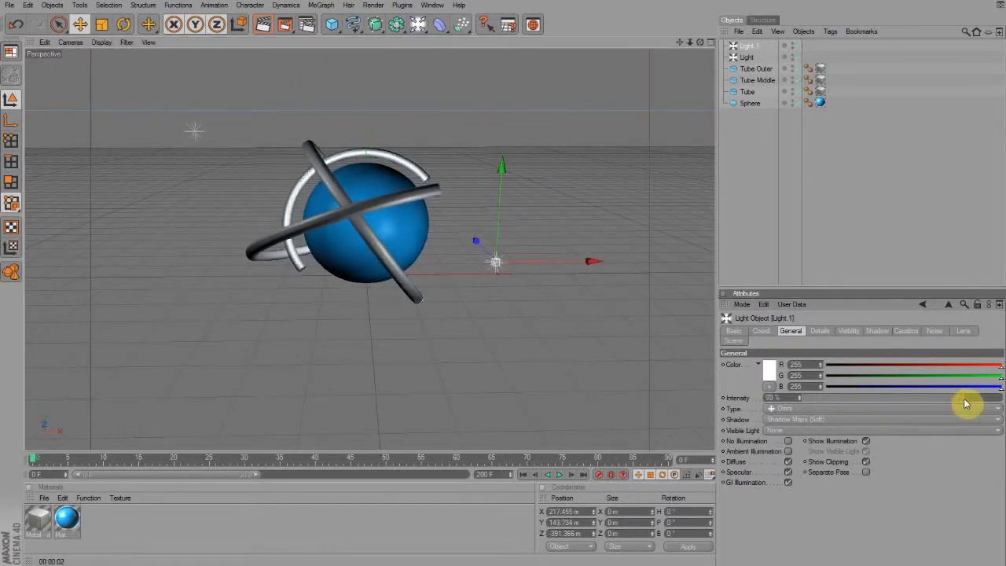
# Set the original light's intensity to 79% and render a preview.
pyautogui.click(198, 139)
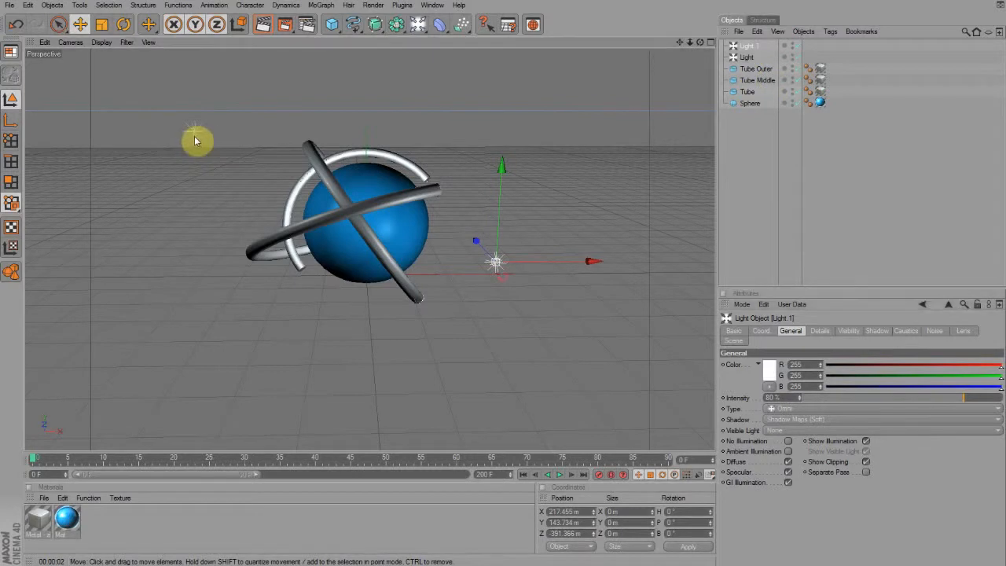
pyautogui.click(751, 46)
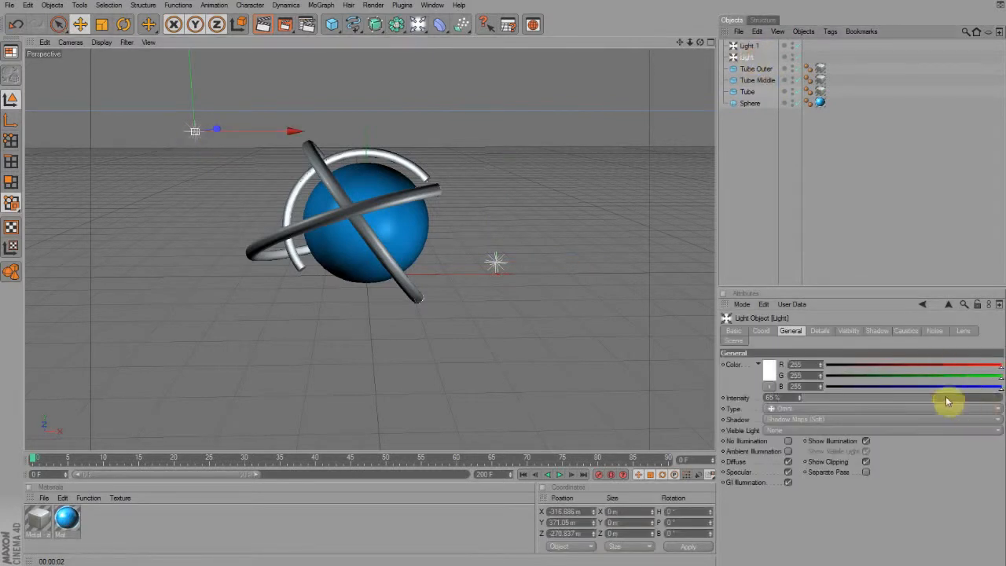
pyautogui.moveTo(946, 398); pyautogui.dragTo(951, 399)
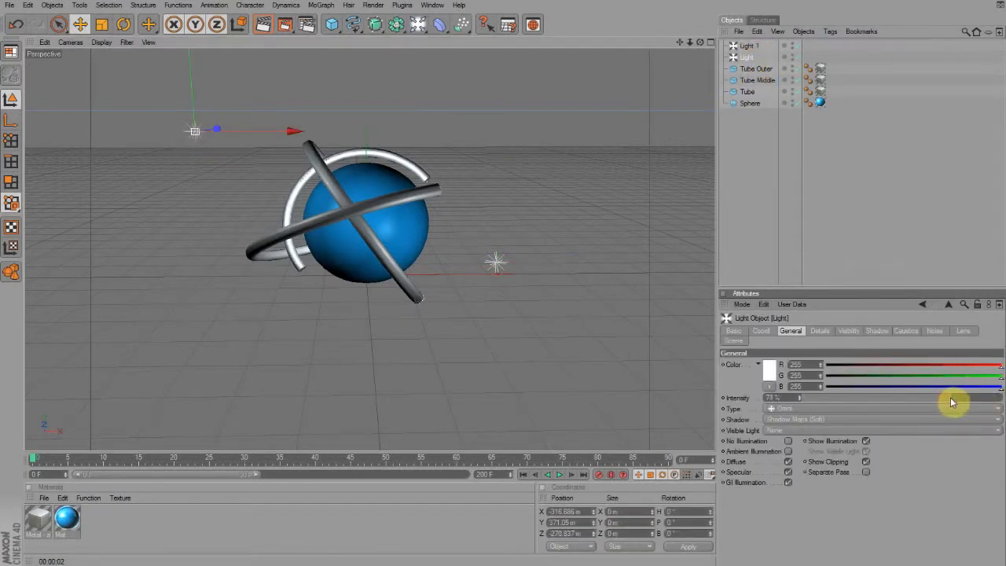
pyautogui.click(264, 24)
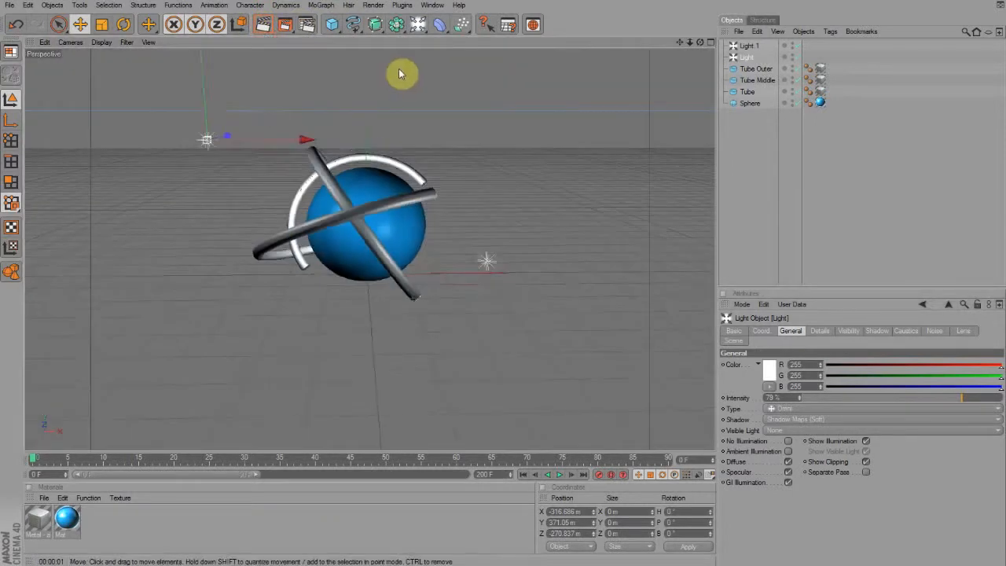
# Add a Sky object and create a material from the desktop image Cinema 4D Reflection.hdr without copying it to the document location.
pyautogui.moveTo(416, 26); pyautogui.dragTo(603, 77)
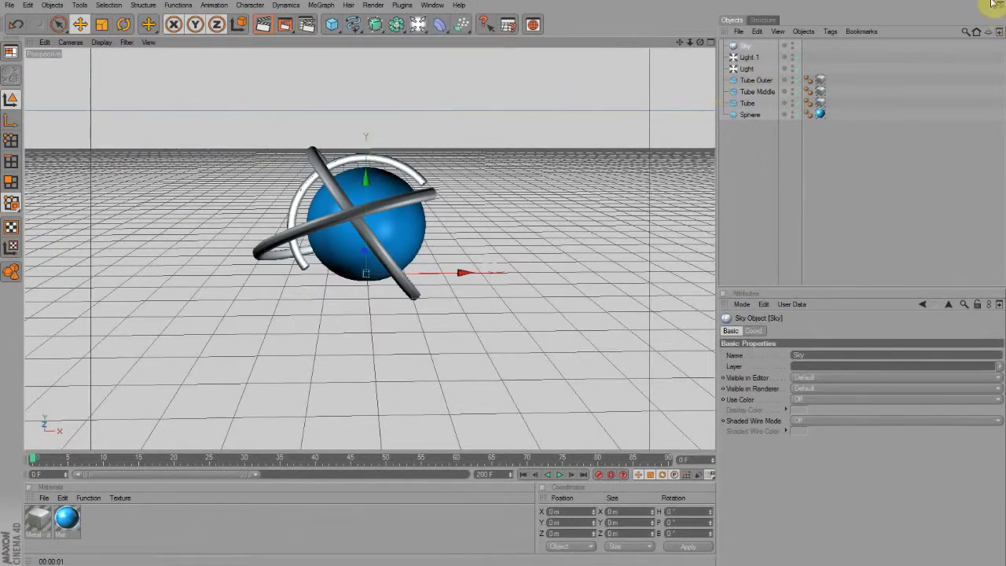
pyautogui.moveTo(872, 1); pyautogui.dragTo(595, 42)
pyautogui.moveTo(796, 298); pyautogui.dragTo(237, 476)
pyautogui.moveTo(177, 414); pyautogui.dragTo(177, 415)
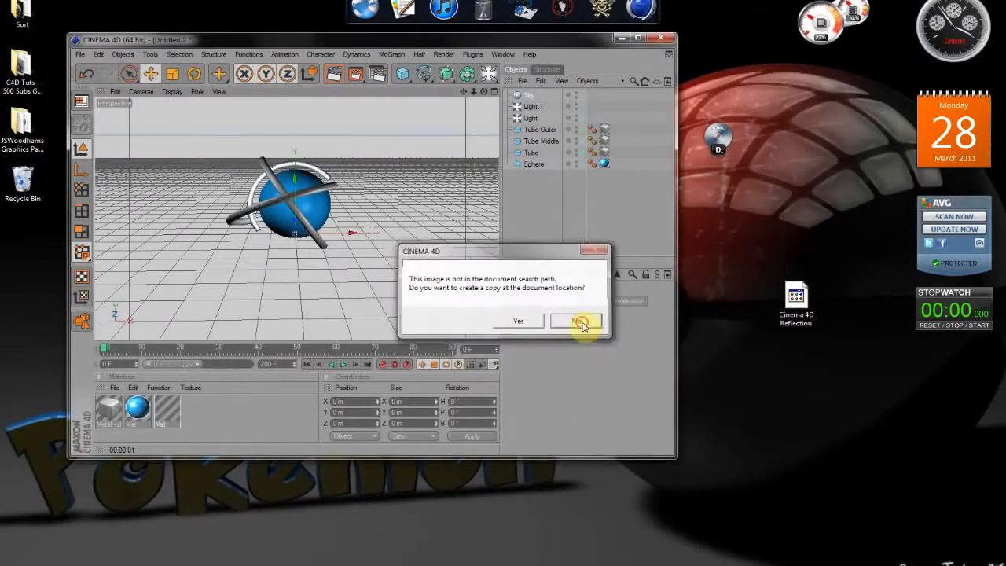
pyautogui.click(579, 322)
pyautogui.doubleClick(588, 41)
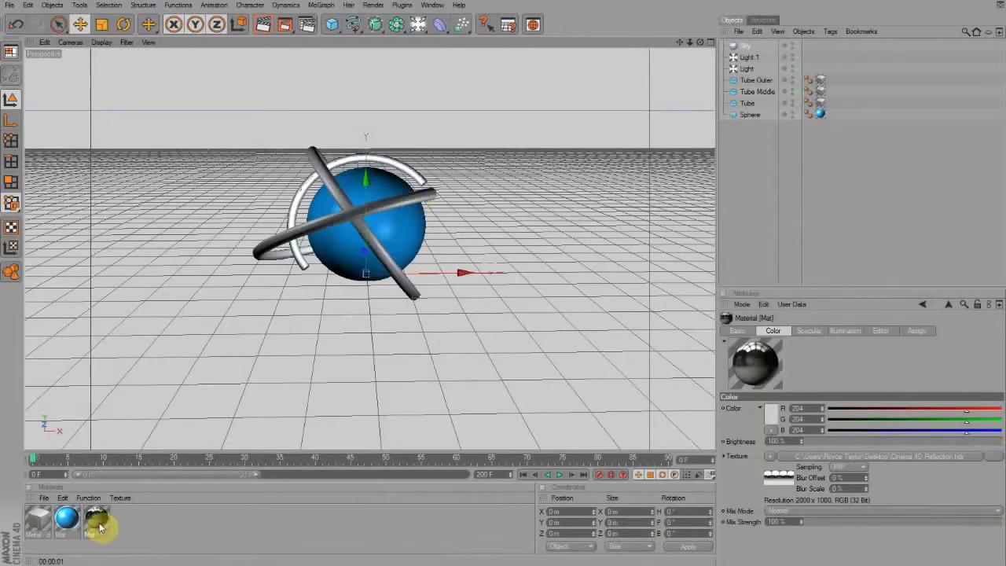
# Apply the reflection image material to the Sky object and render a preview.
pyautogui.moveTo(100, 527); pyautogui.dragTo(293, 435)
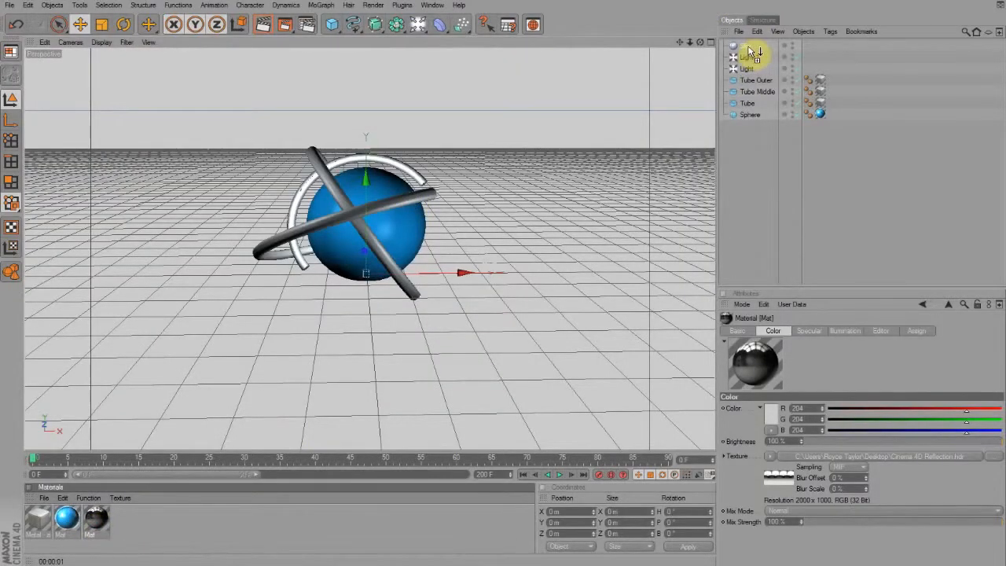
pyautogui.moveTo(752, 52); pyautogui.dragTo(753, 49)
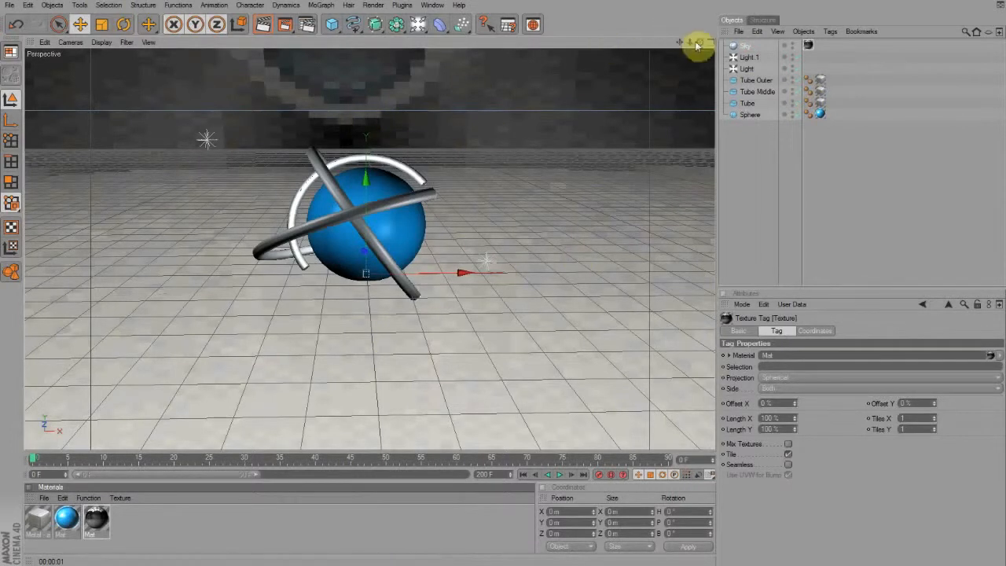
pyautogui.moveTo(700, 43)
pyautogui.mouseDown()
pyautogui.moveTo(697, 2)
pyautogui.moveTo(698, 40)
pyautogui.mouseUp()
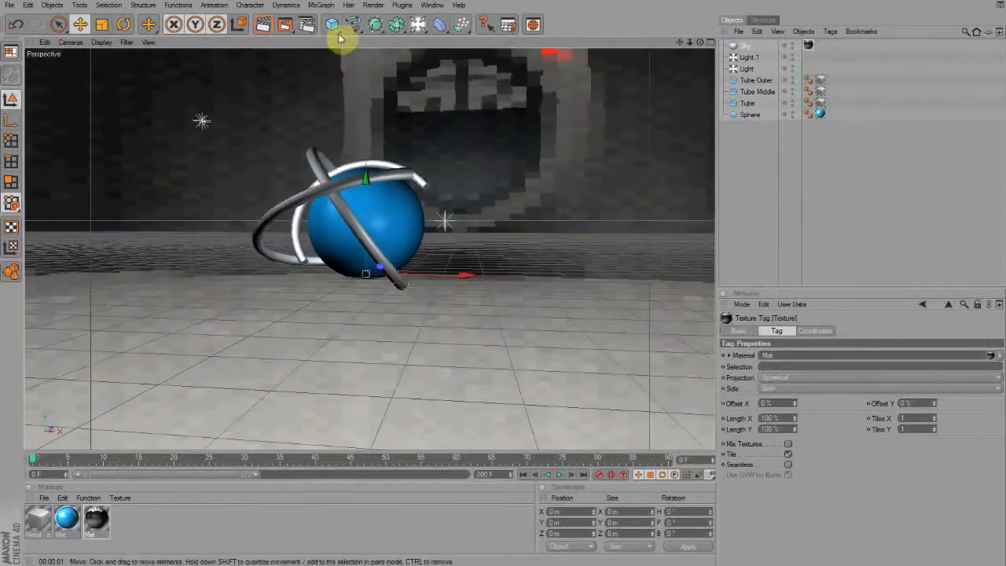
pyautogui.click(333, 24)
pyautogui.click(642, 16)
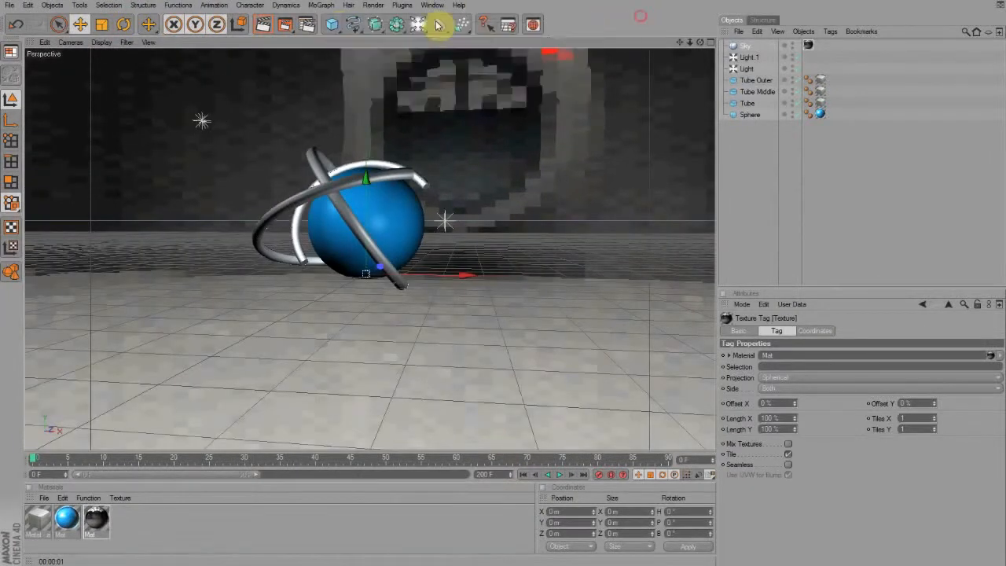
pyautogui.click(264, 26)
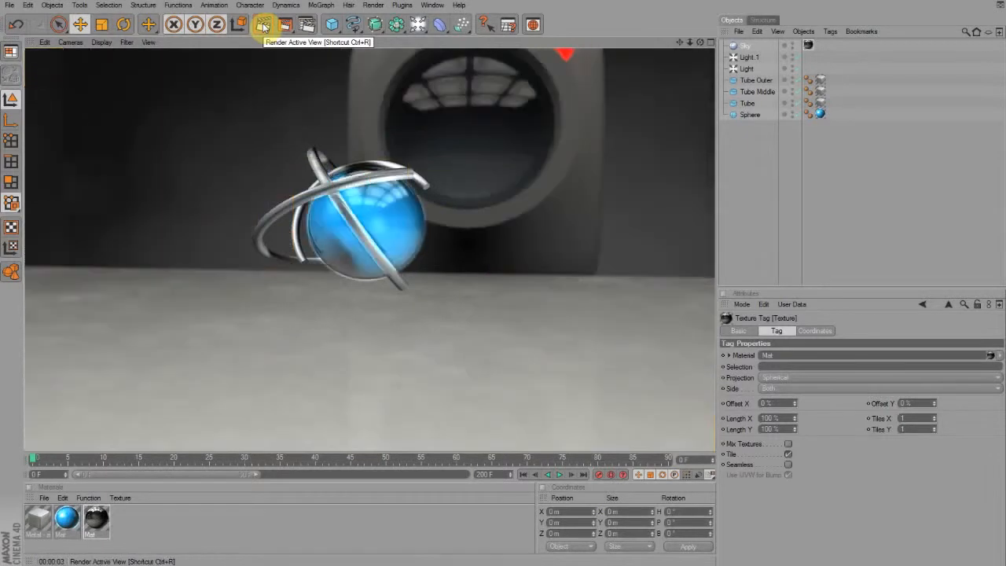
pyautogui.click(427, 143)
# Add a Compositing tag to the Sky object, disable Seen by Camera, and render a preview.
pyautogui.rightClick(749, 49)
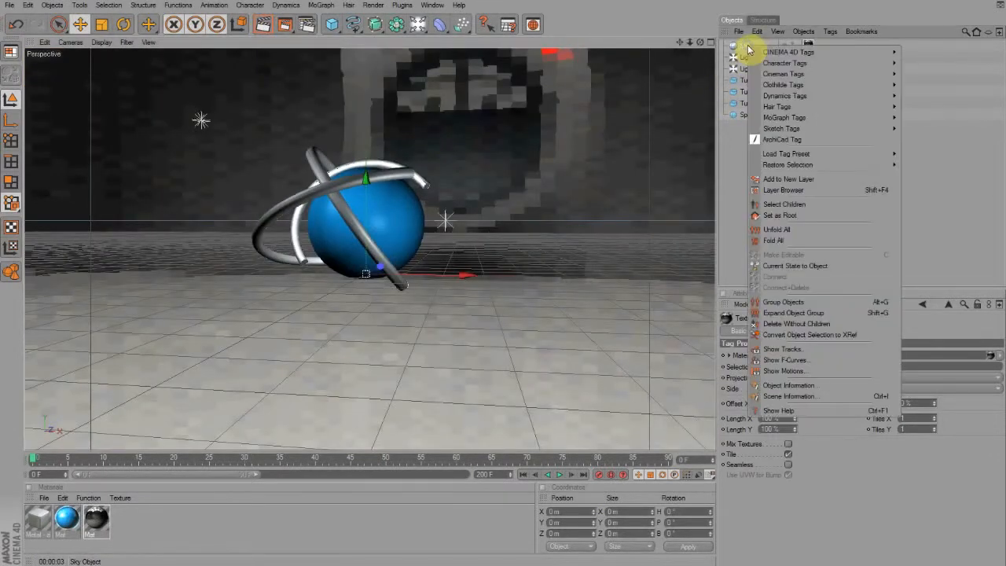
pyautogui.moveTo(789, 57)
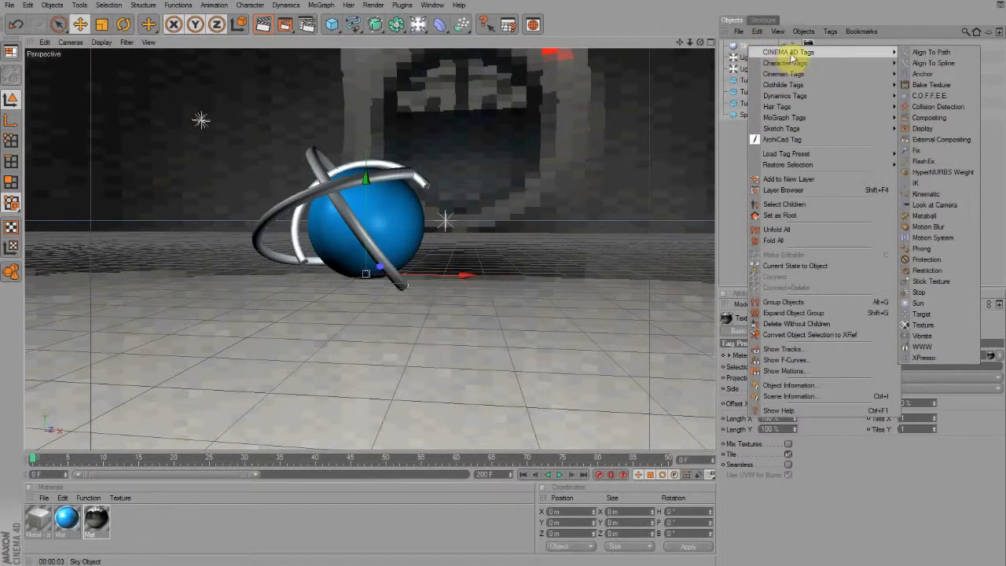
pyautogui.click(932, 119)
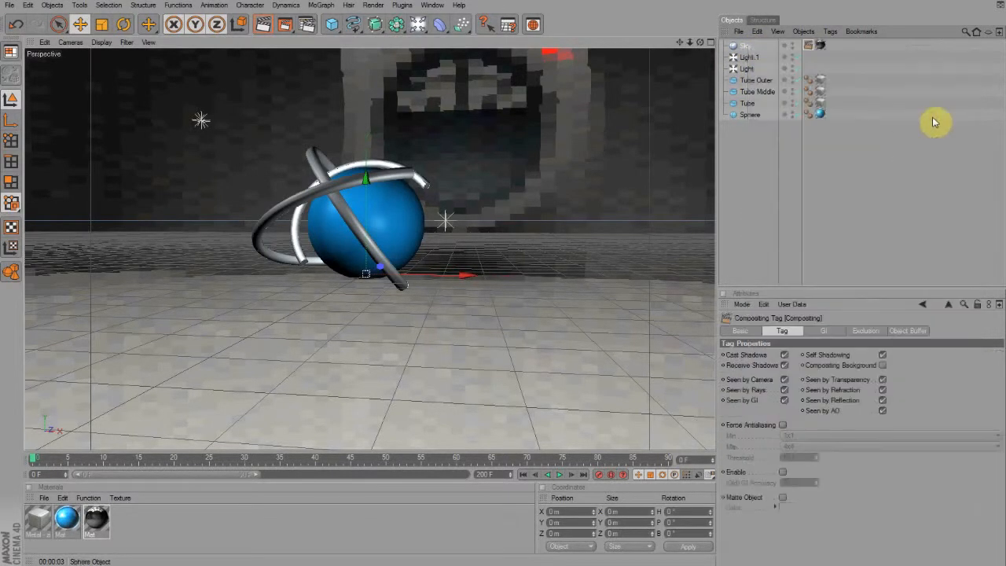
pyautogui.click(785, 380)
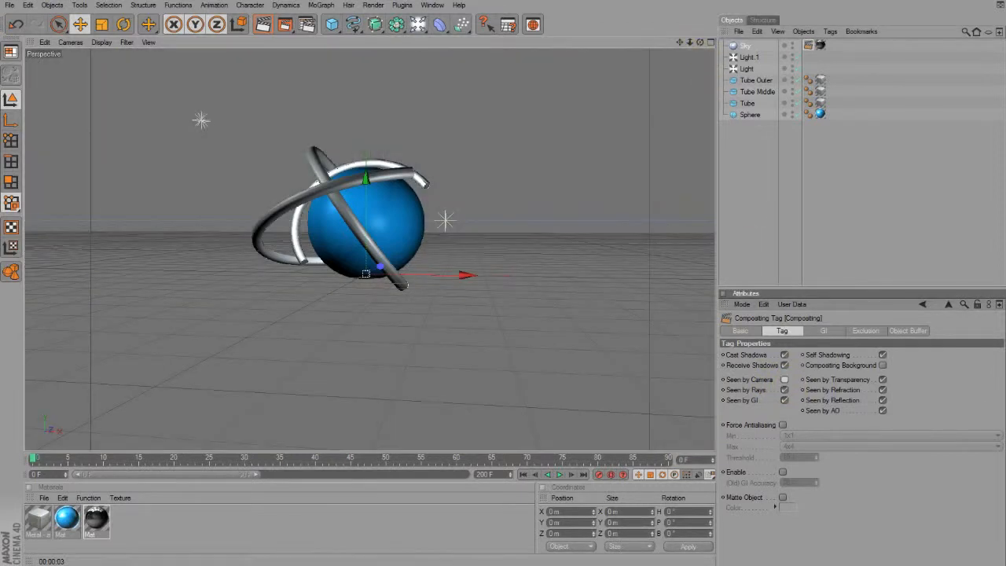
pyautogui.moveTo(700, 42); pyautogui.dragTo(697, 110)
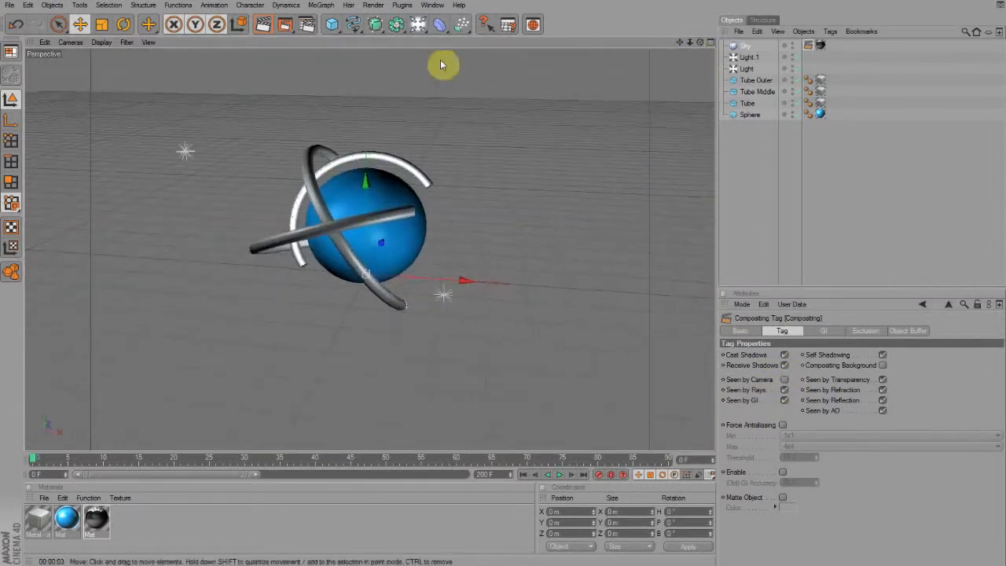
pyautogui.click(265, 28)
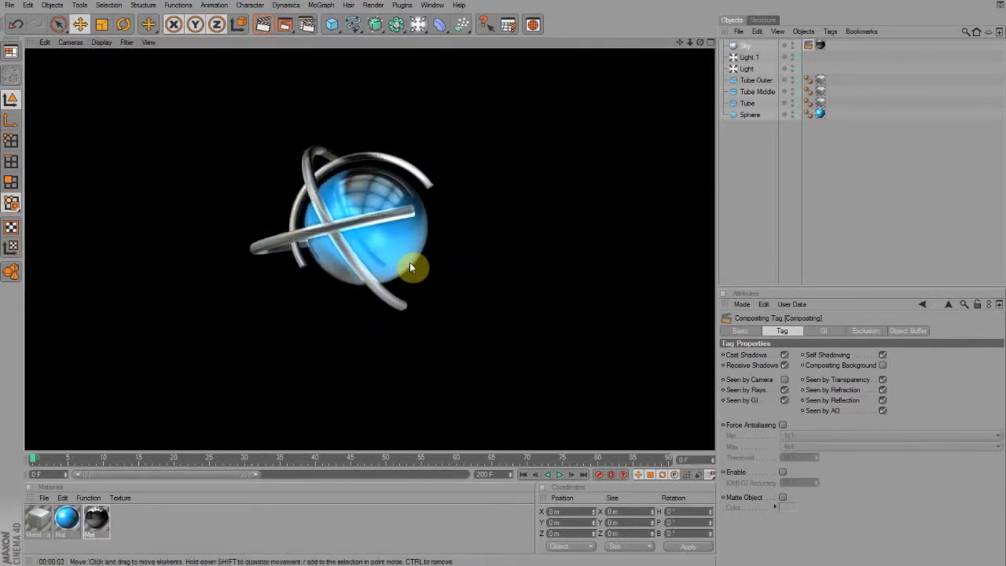
pyautogui.scroll(-1, 428, 227)
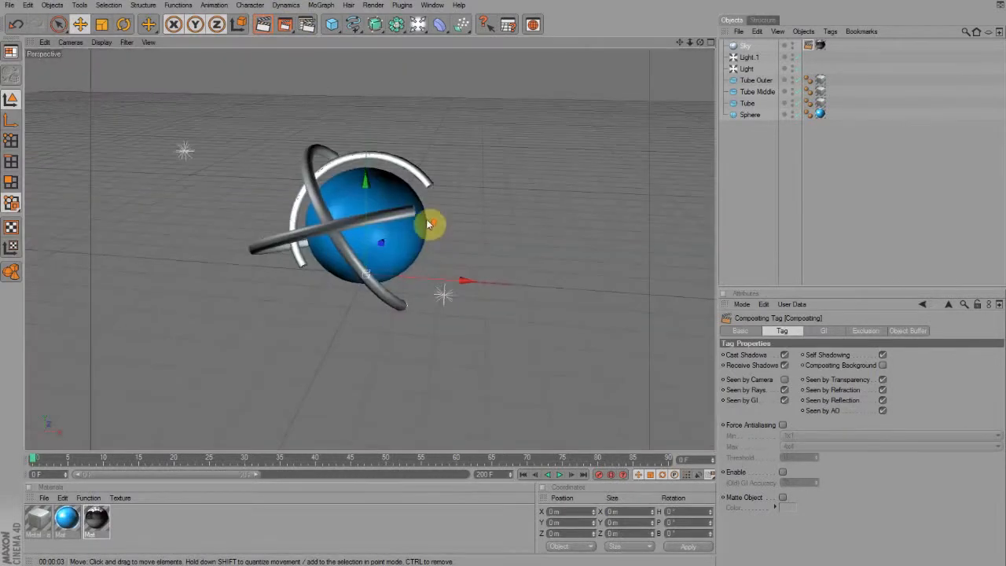
# Play the ring animation to check the rotation and return to the first frame.
pyautogui.moveTo(700, 43)
pyautogui.mouseDown()
pyautogui.moveTo(667, 17)
pyautogui.moveTo(702, 61)
pyautogui.moveTo(698, 41)
pyautogui.moveTo(707, 63)
pyautogui.moveTo(743, 85)
pyautogui.moveTo(698, 34)
pyautogui.moveTo(695, 44)
pyautogui.mouseUp()
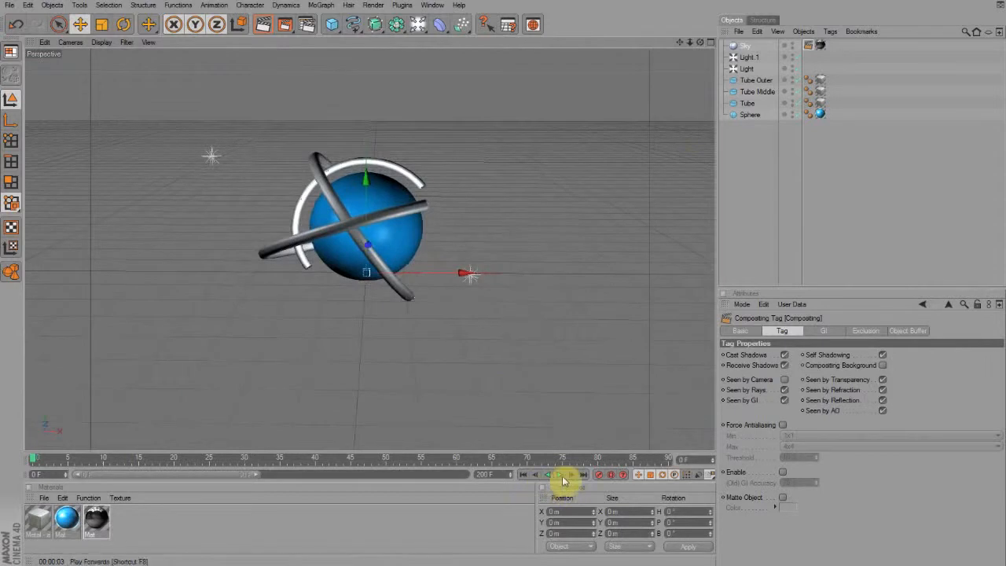
pyautogui.click(560, 475)
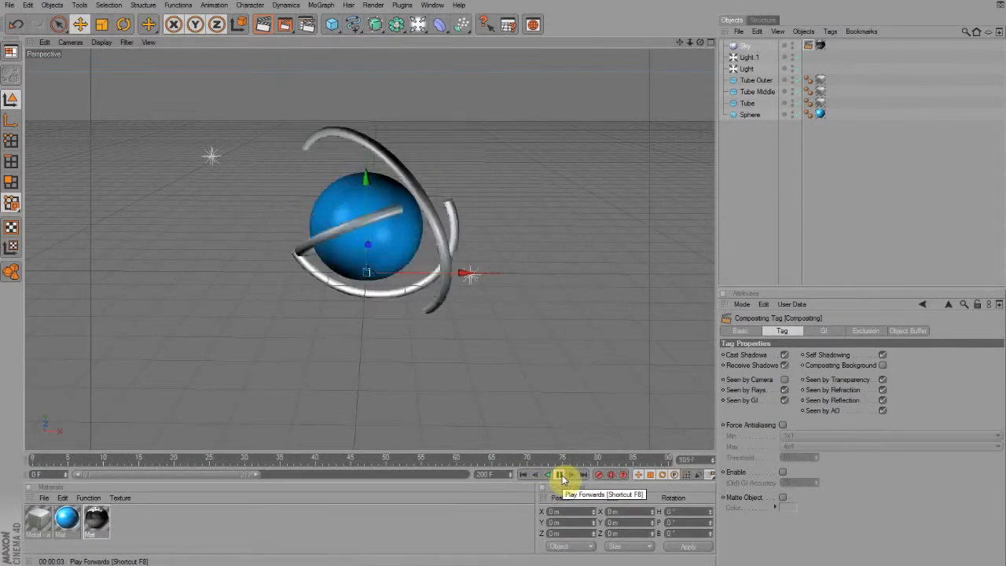
pyautogui.click(524, 476)
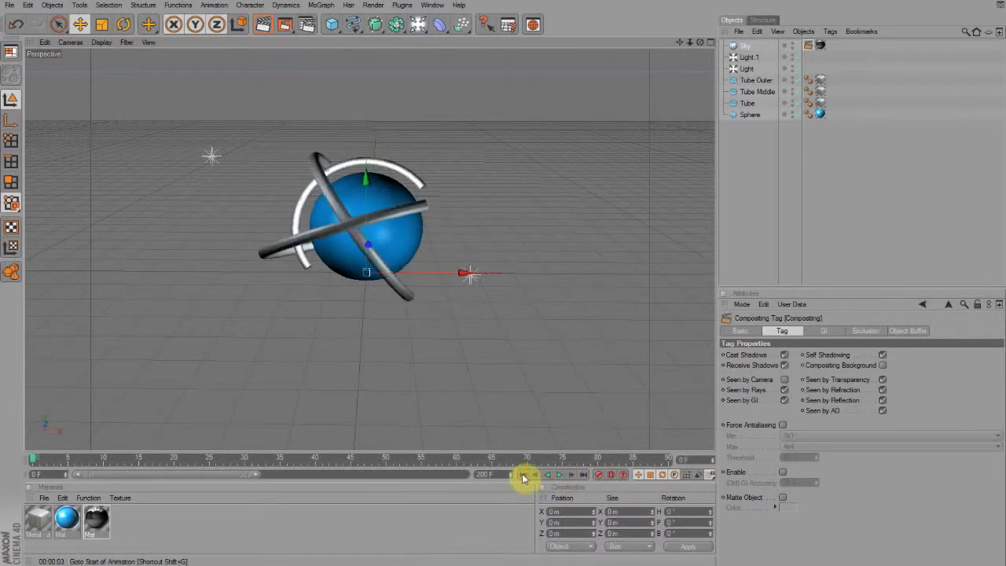
pyautogui.moveTo(700, 43)
pyautogui.mouseDown()
pyautogui.moveTo(699, 23)
pyautogui.moveTo(668, 94)
pyautogui.moveTo(754, 94)
pyautogui.moveTo(786, 47)
pyautogui.moveTo(641, 45)
pyautogui.moveTo(638, 165)
pyautogui.moveTo(638, 102)
pyautogui.moveTo(738, 75)
pyautogui.moveTo(786, 110)
pyautogui.moveTo(639, 109)
pyautogui.moveTo(631, 88)
pyautogui.moveTo(681, 52)
pyautogui.moveTo(675, 118)
pyautogui.moveTo(640, 79)
pyautogui.moveTo(643, 48)
pyautogui.moveTo(661, 42)
pyautogui.moveTo(606, 118)
pyautogui.moveTo(660, 47)
pyautogui.moveTo(698, 47)
pyautogui.mouseUp()
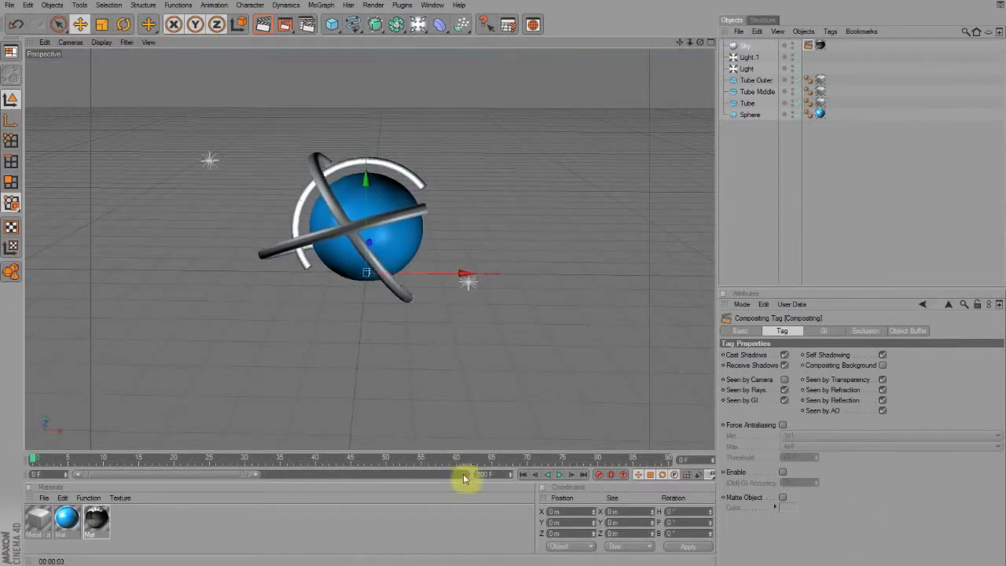
pyautogui.click(69, 524)
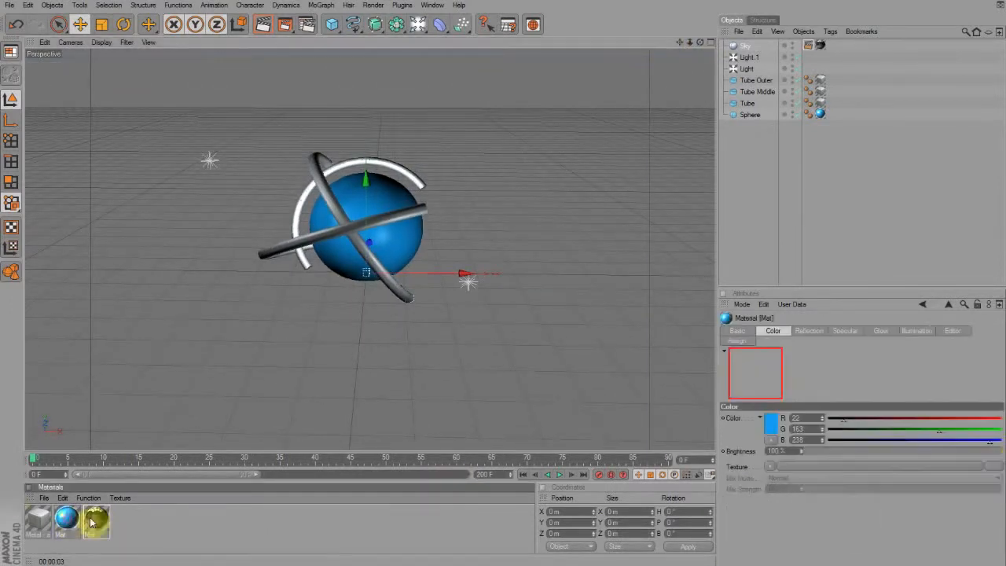
pyautogui.click(96, 524)
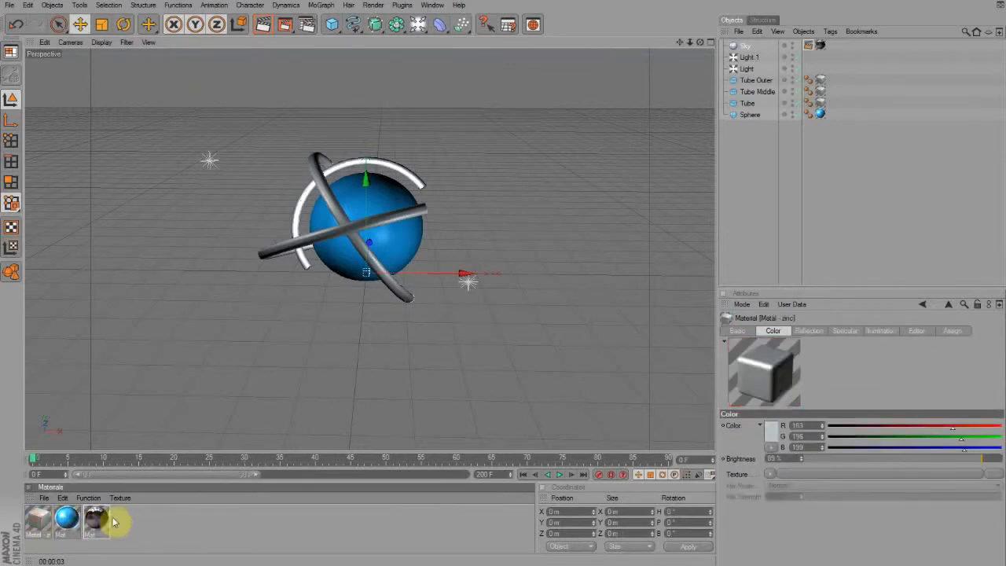
pyautogui.moveTo(700, 41); pyautogui.dragTo(629, 30)
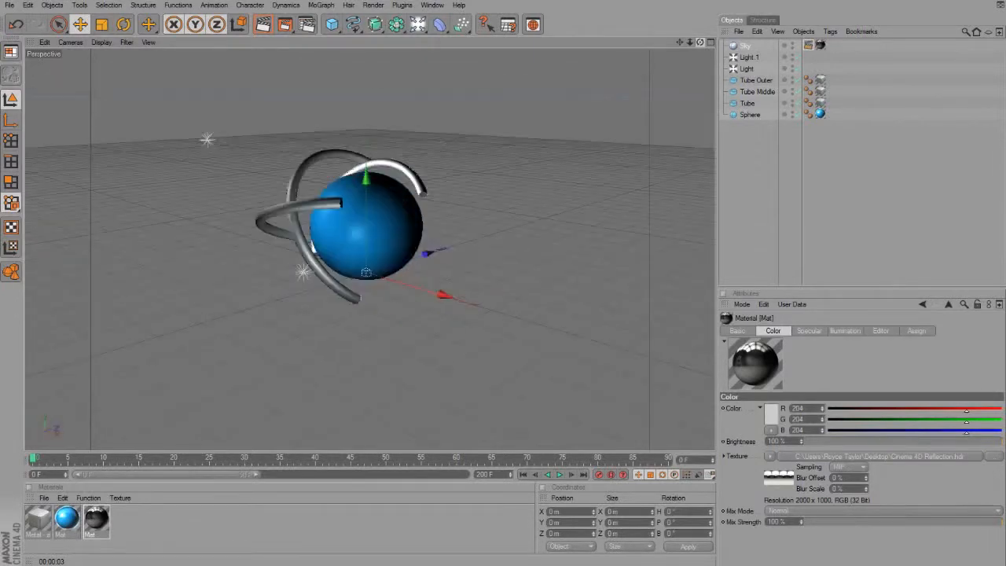